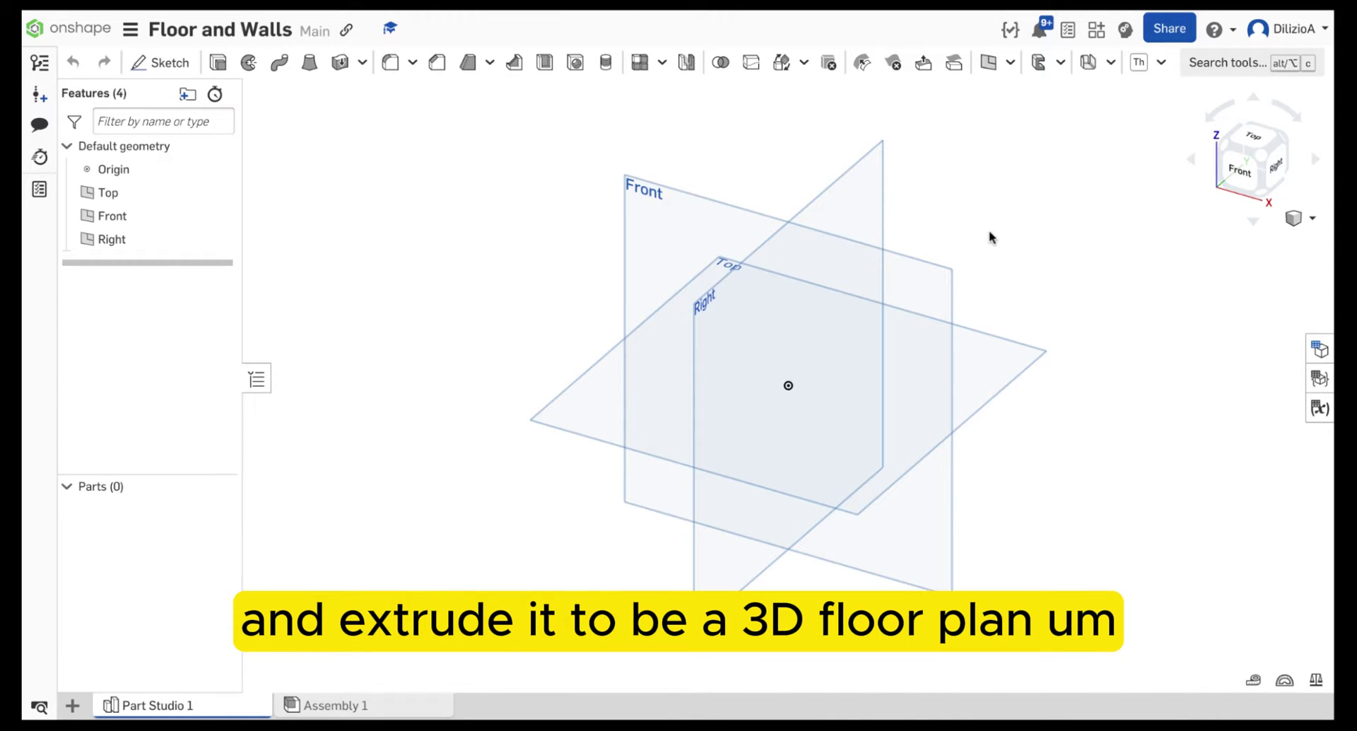
right_drag(1006, 237, 1018, 261)
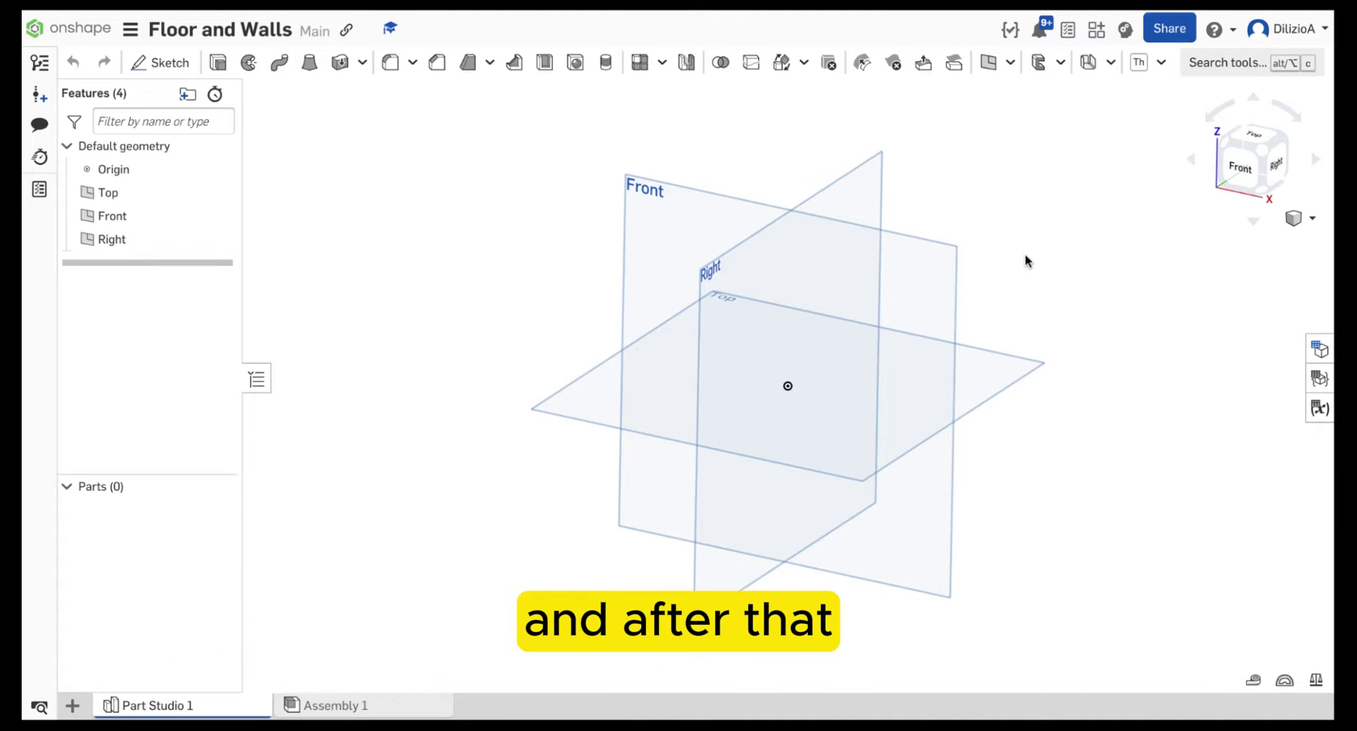
right_drag(1034, 283, 1036, 283)
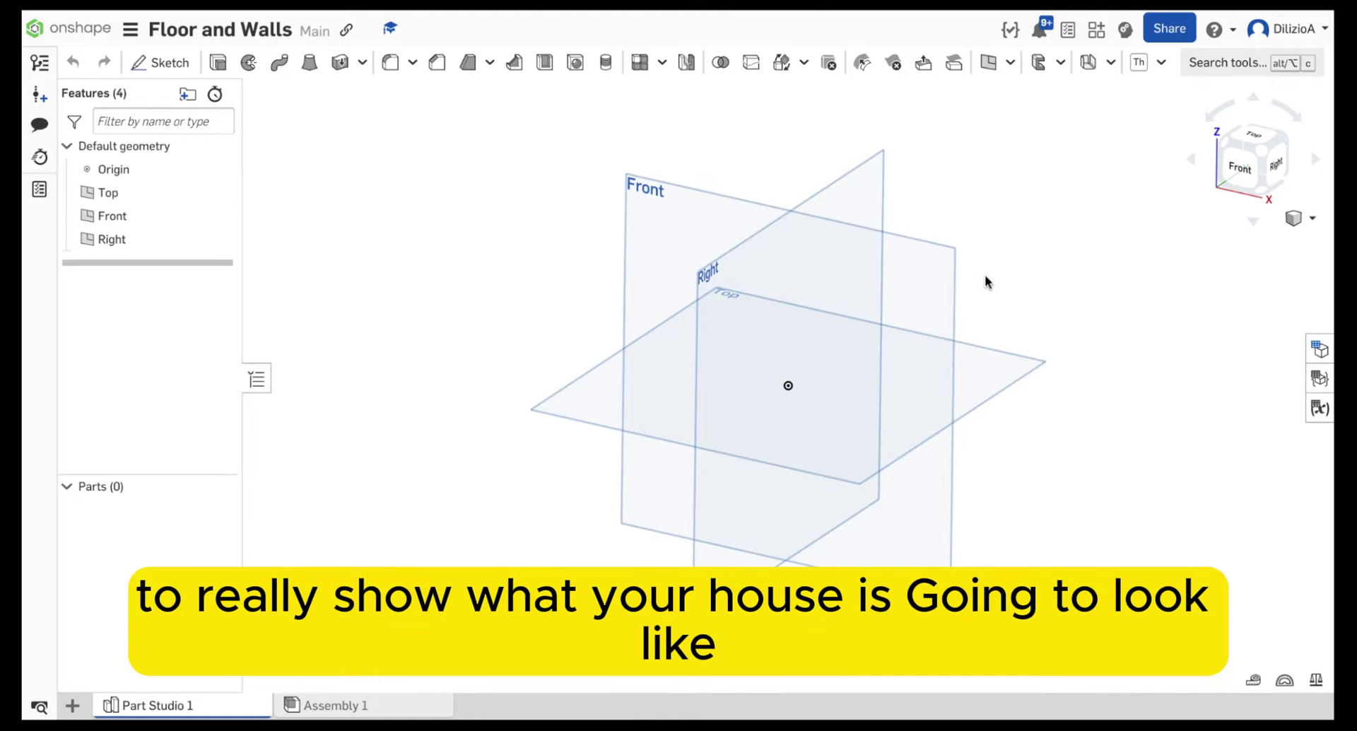
right_drag(995, 279, 998, 291)
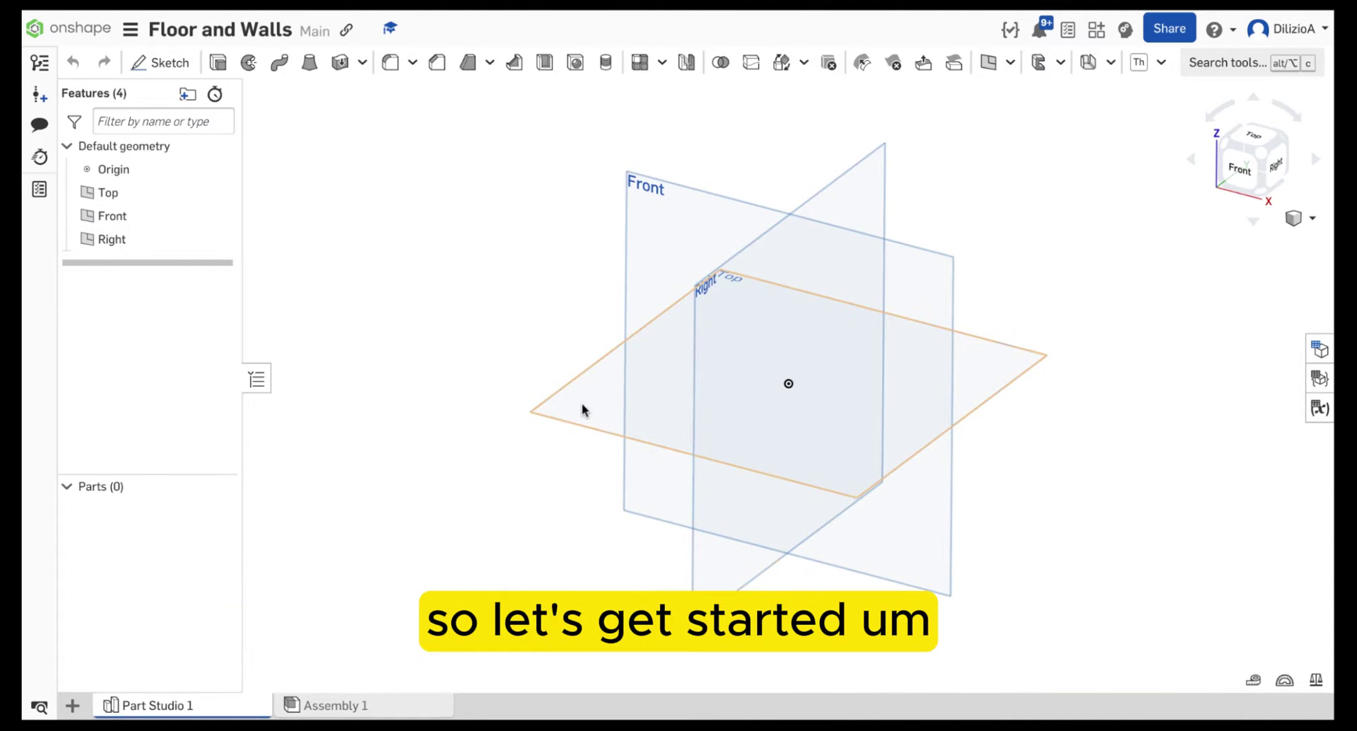
mouse_move(633, 280)
right_down()
mouse_move(639, 249)
mouse_move(642, 266)
right_up()
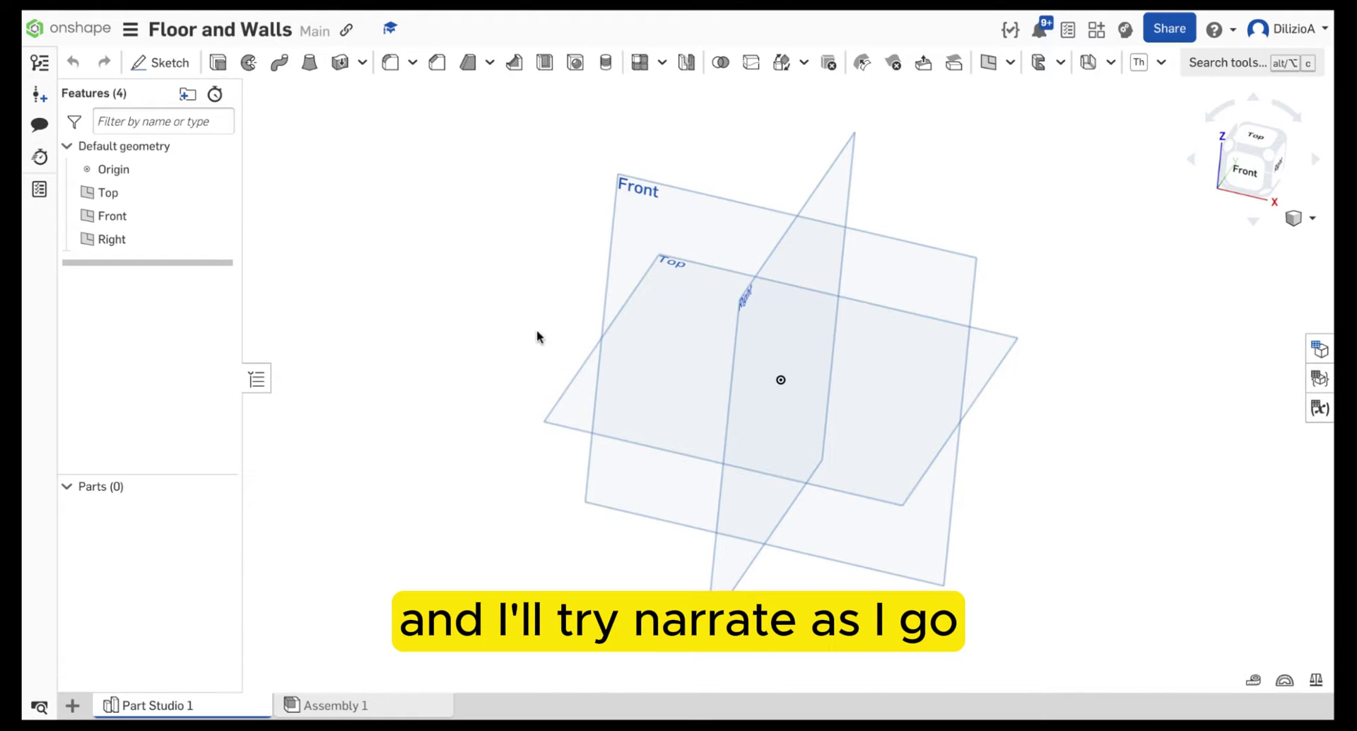
Start a new sketch on the Top plane and view it straight from above.
click(578, 391)
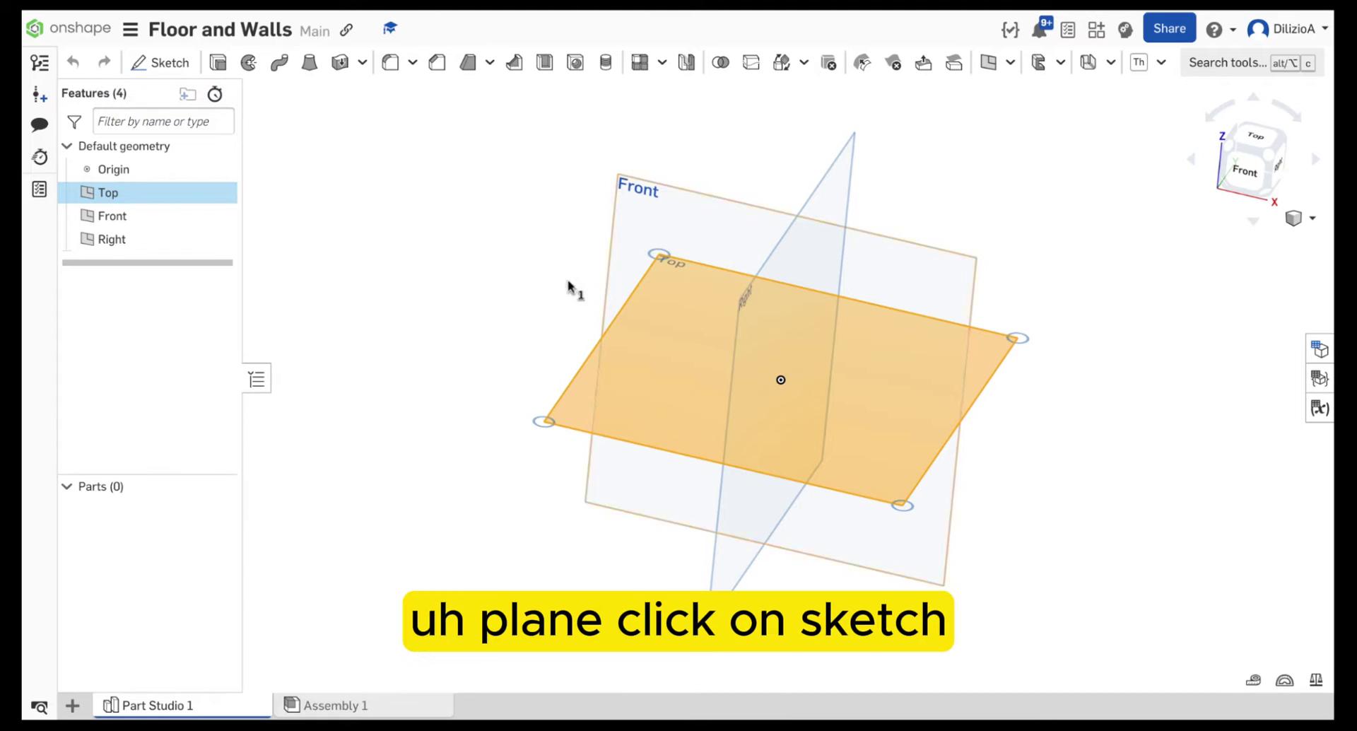
click(169, 61)
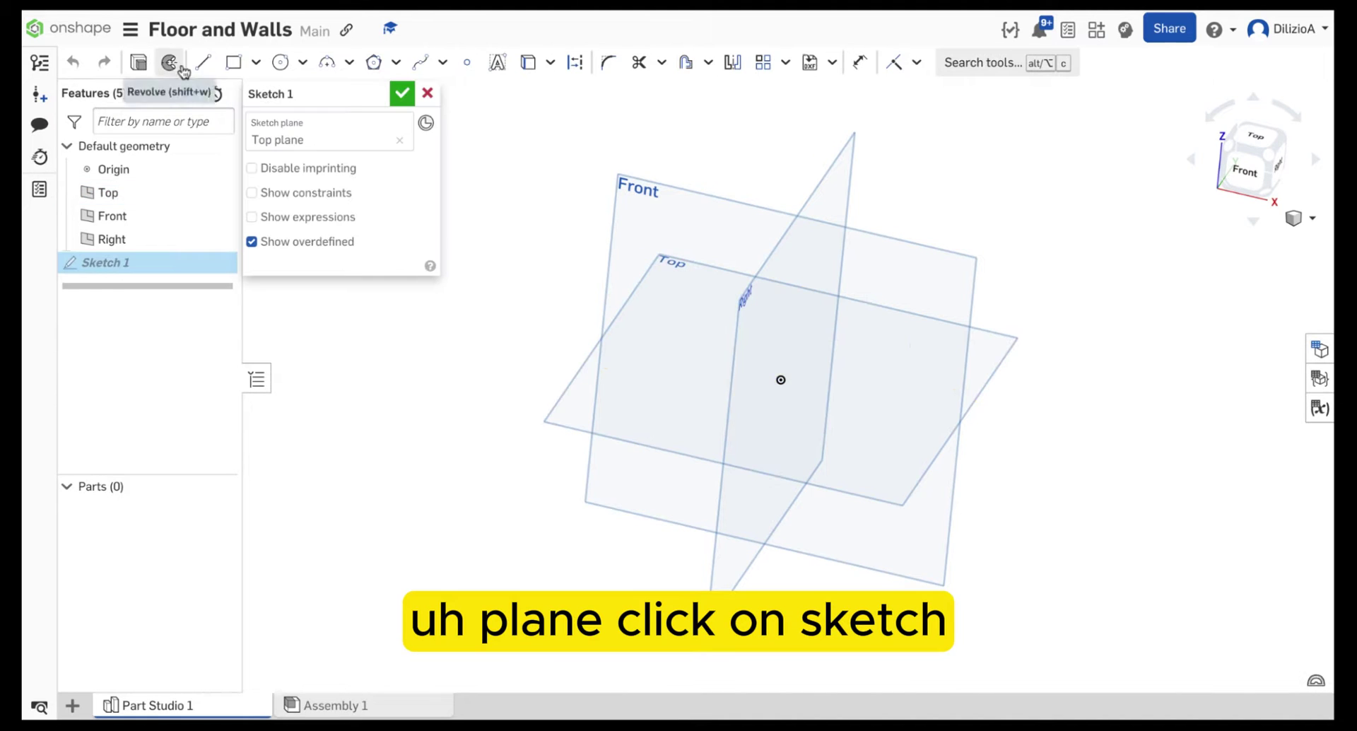
click(1257, 137)
Sketch a corner rectangle about 96 mm high around the origin as the first room.
click(233, 63)
click(581, 197)
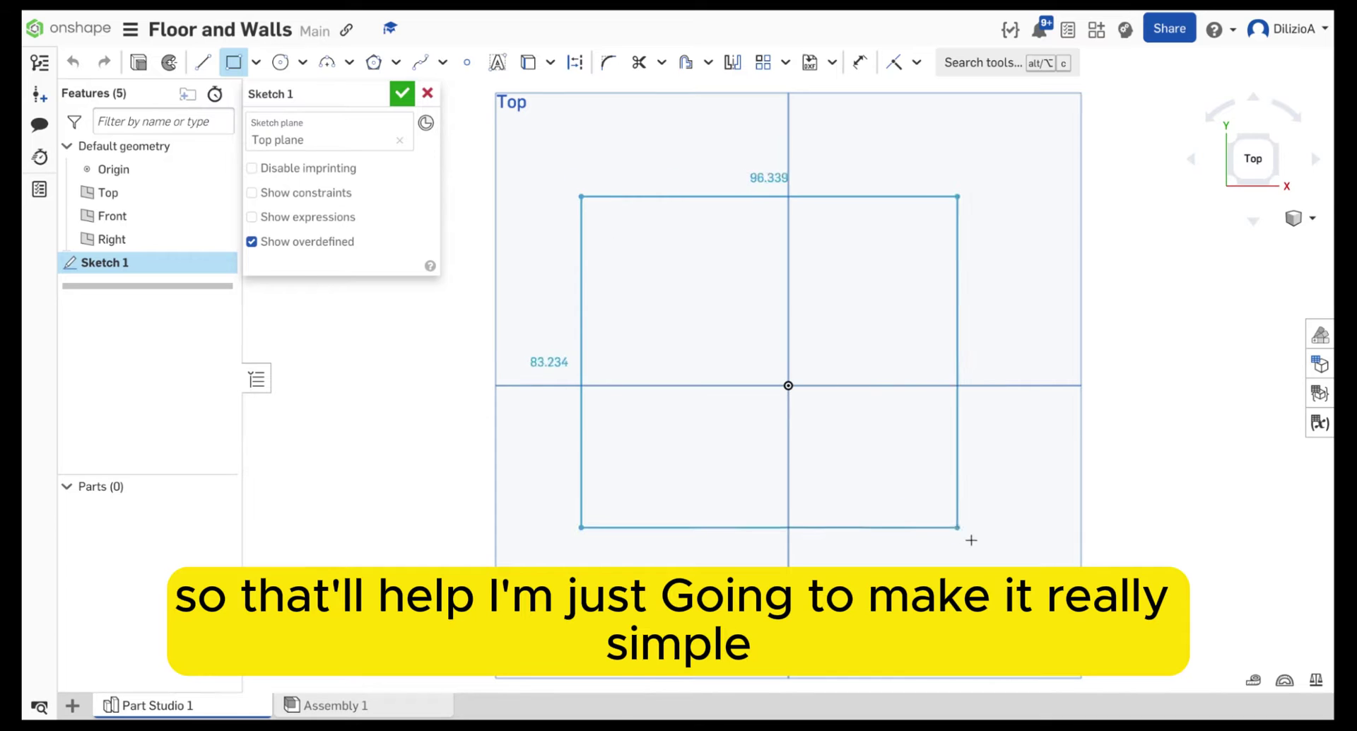
click(1018, 568)
Sketch a second, overlapping corner rectangle from the origin down to the right, about 70 mm high, and set its width to 110 mm.
click(787, 387)
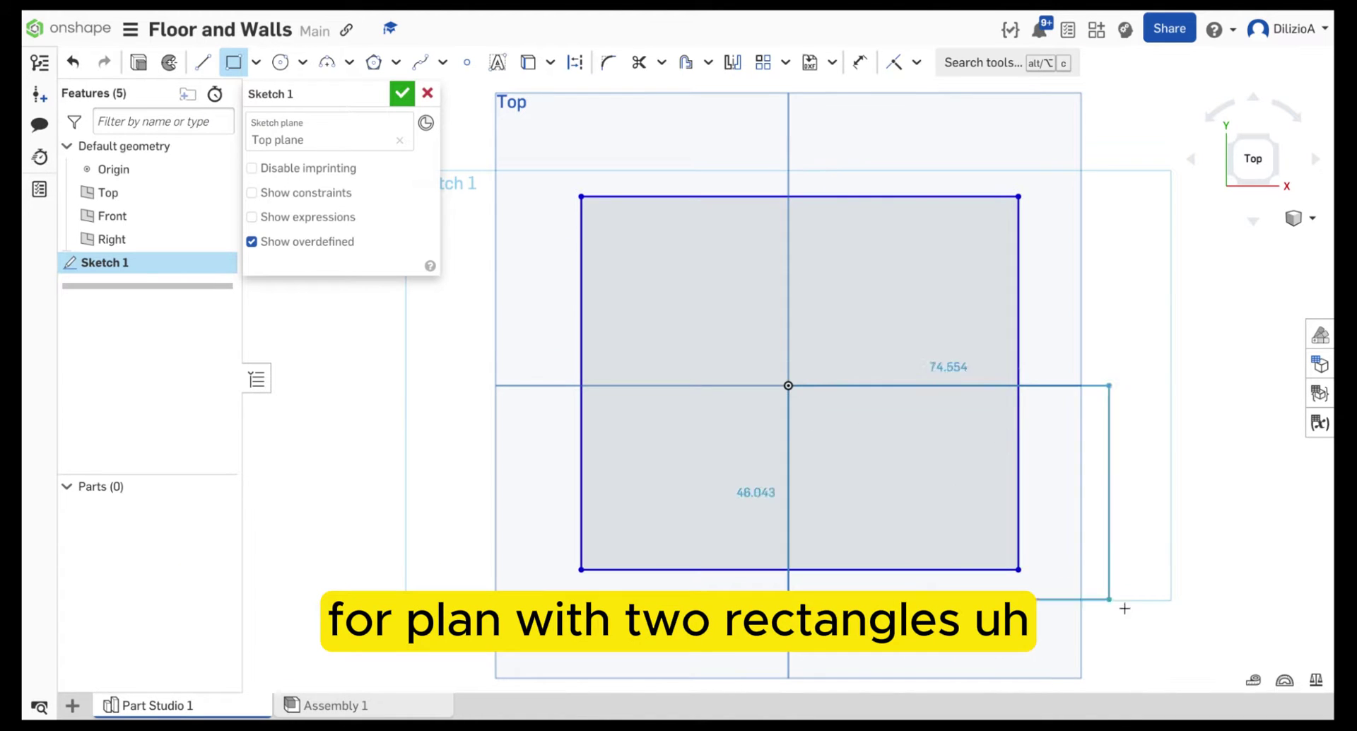
click(1209, 658)
scroll(1236, 597, down, 1)
middle_drag(1228, 569, 970, 390)
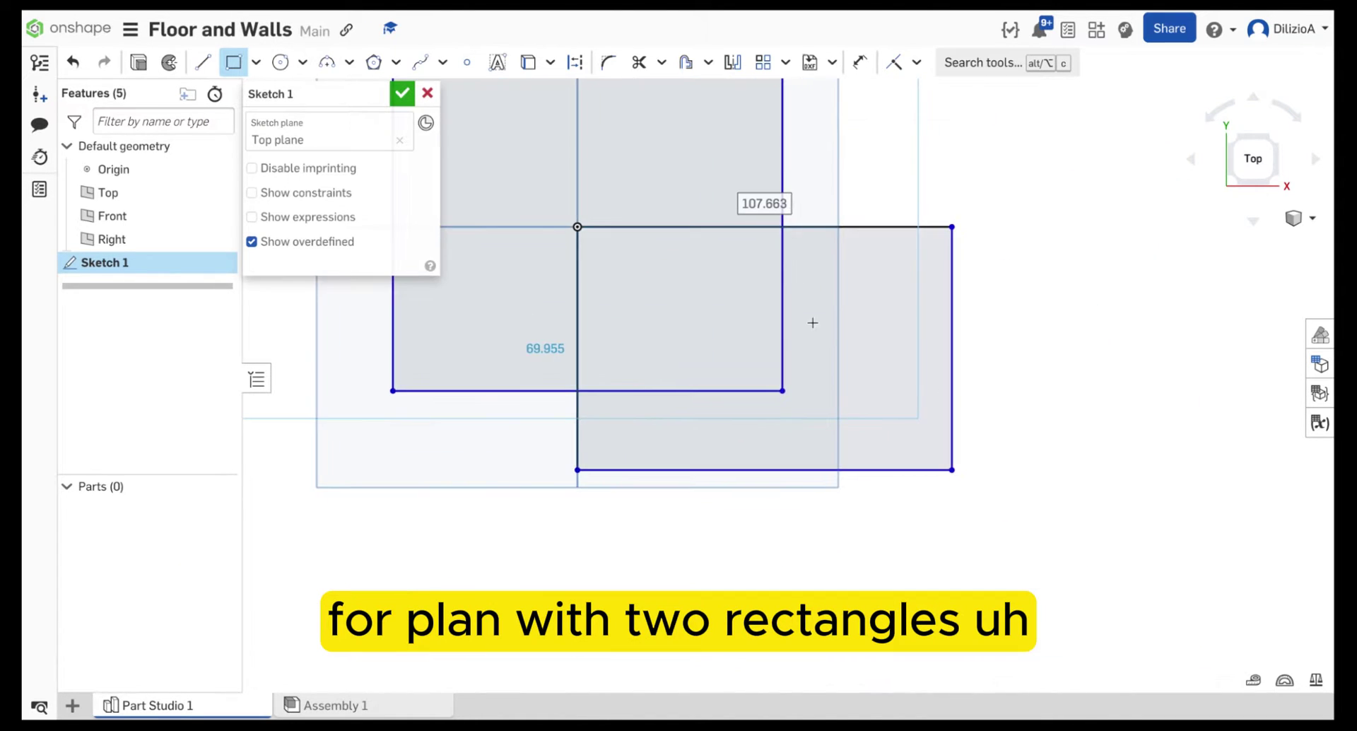
scroll(811, 322, up, 1)
scroll(809, 323, down, 4)
text(110)
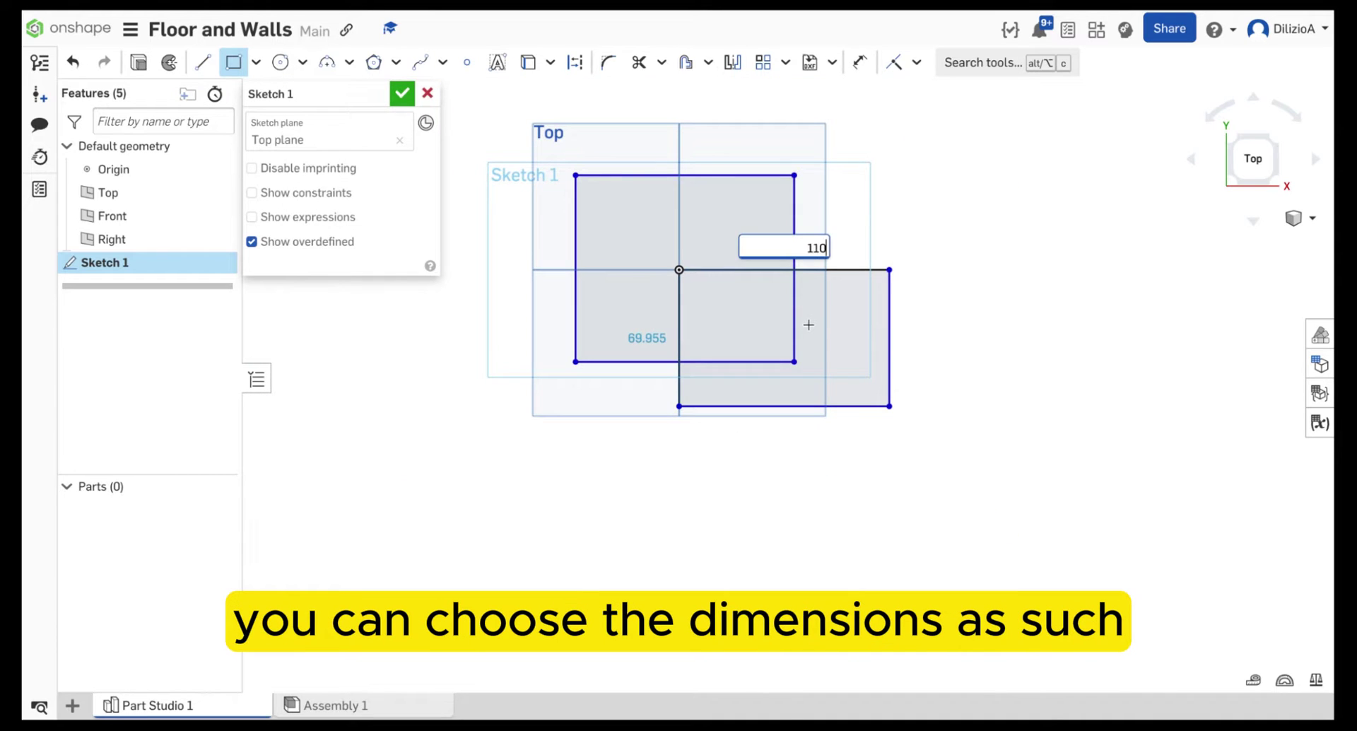
key(Tab)
Dimension the left edge of the first rectangle to 110 mm.
click(859, 62)
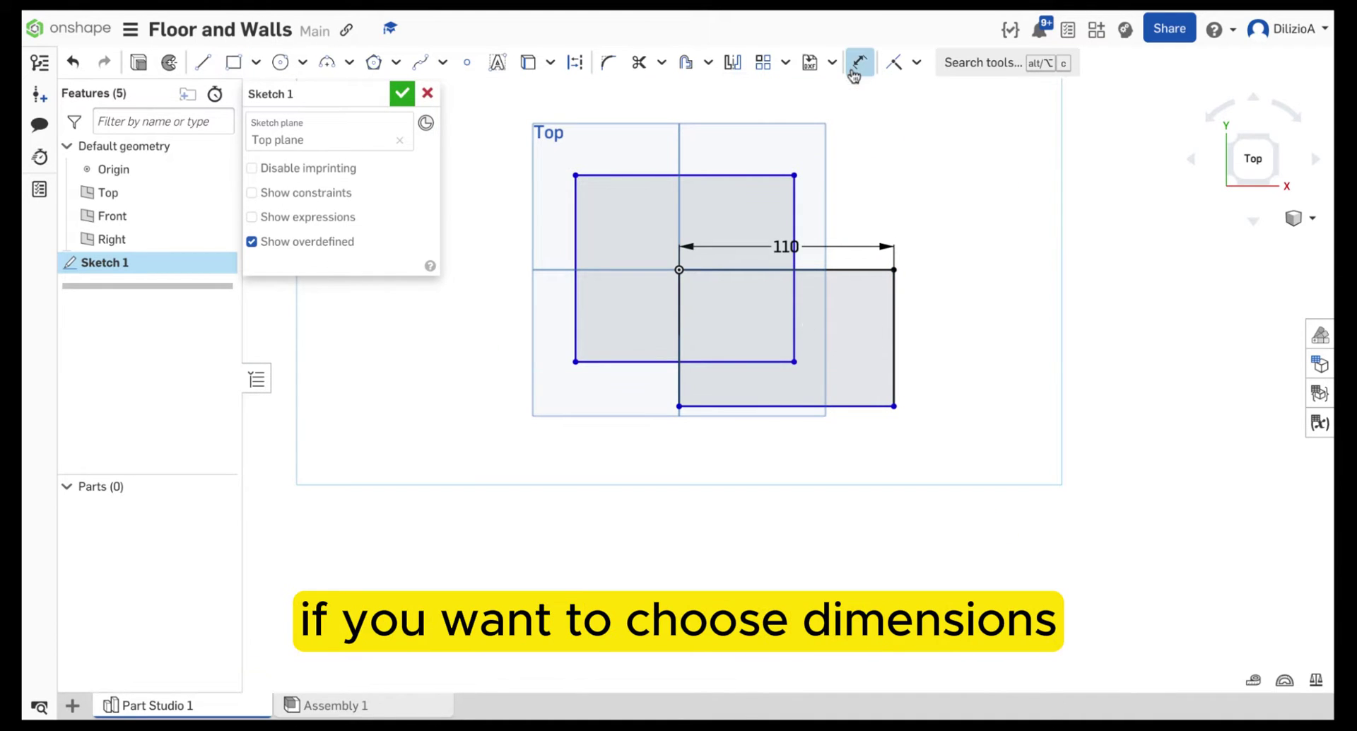
click(572, 237)
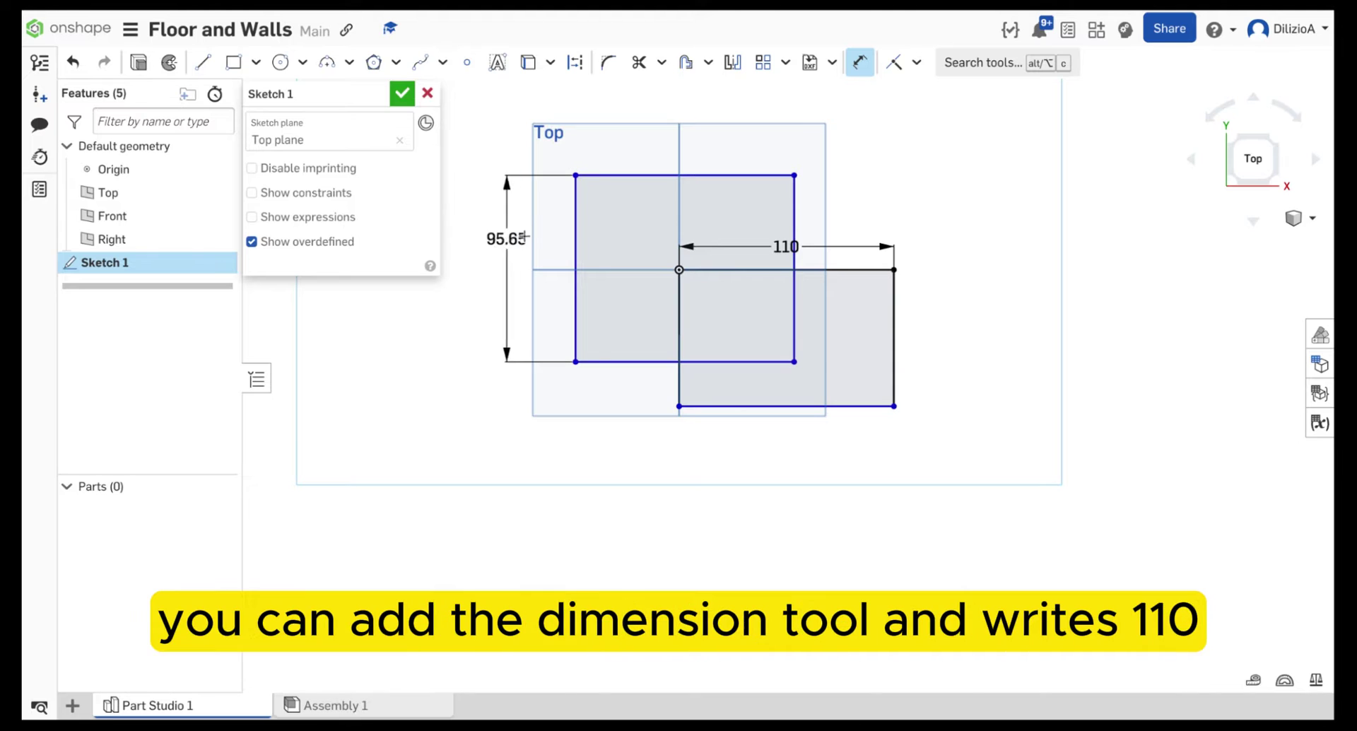
click(473, 236)
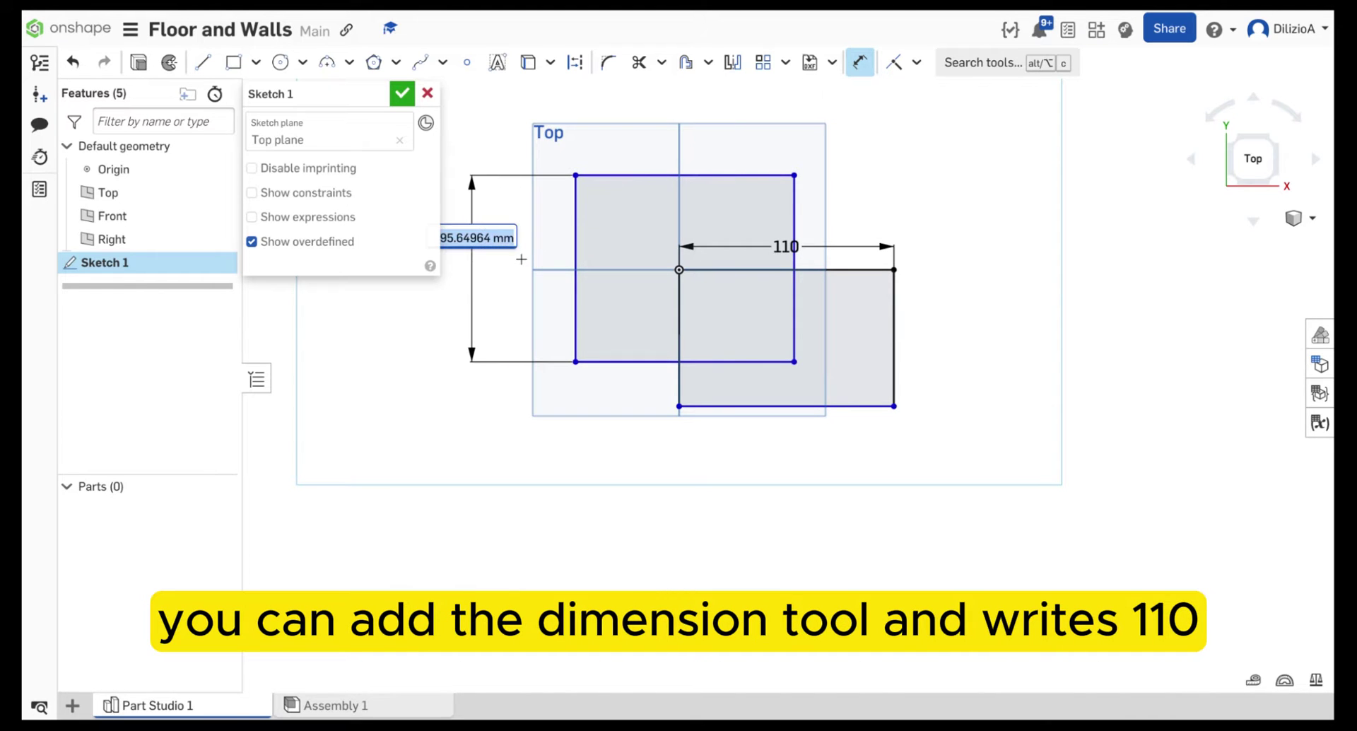
text(110)
key(Return)
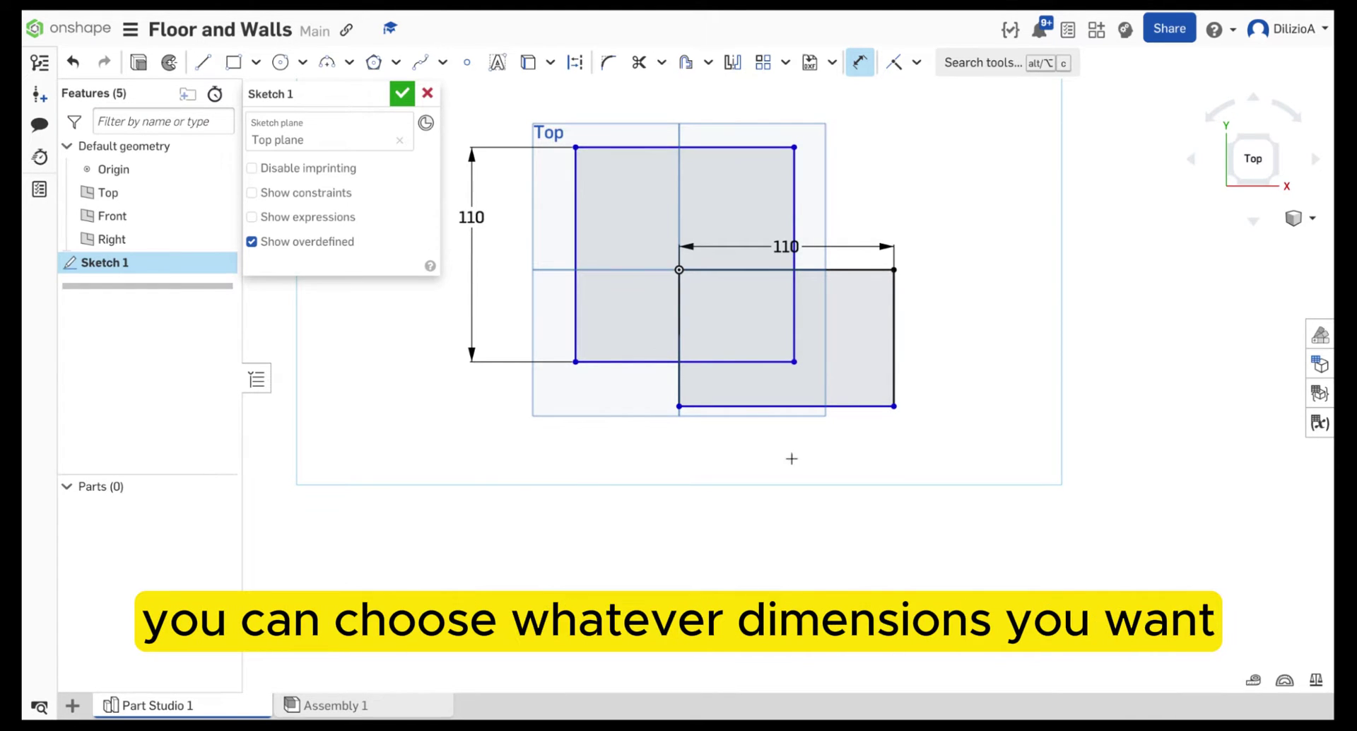
Try to dimension the second rectangle's bottom edge to 120 mm, and delete that dimension.
click(738, 405)
click(770, 519)
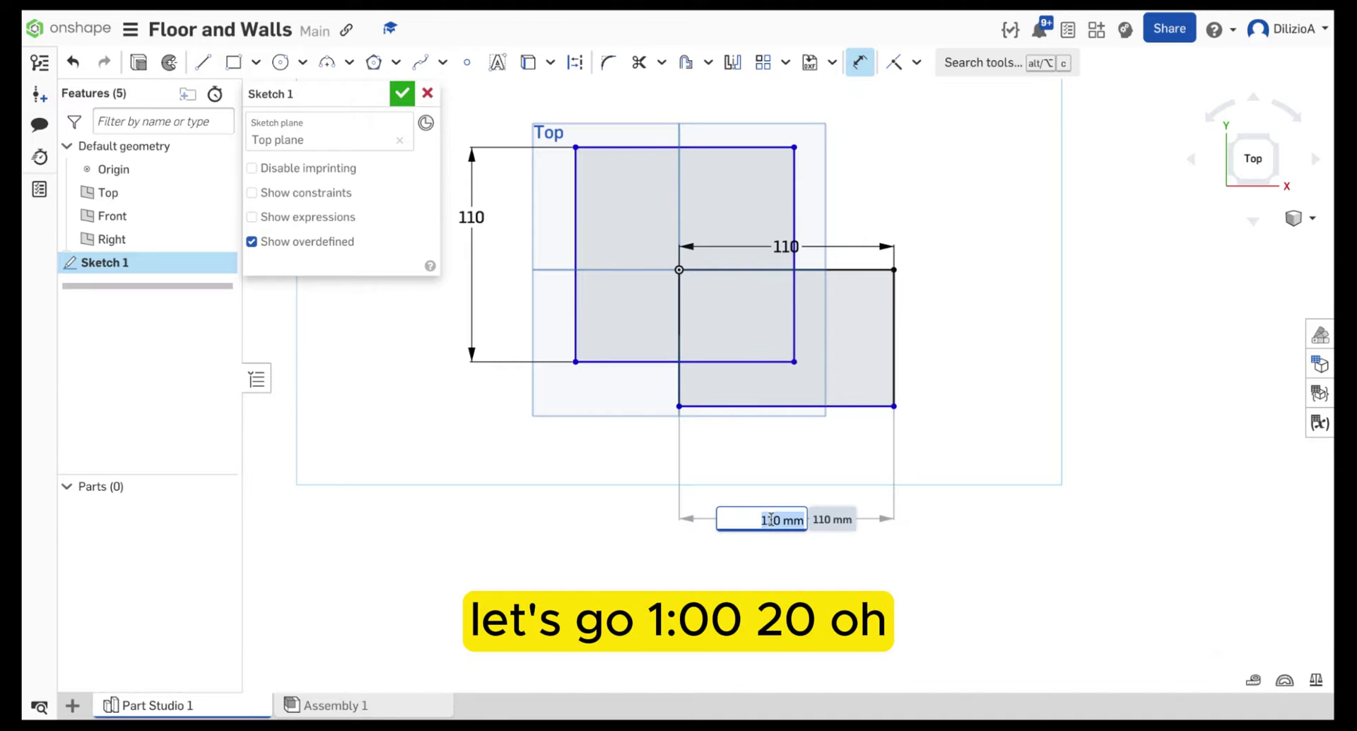
text(120)
key(Return)
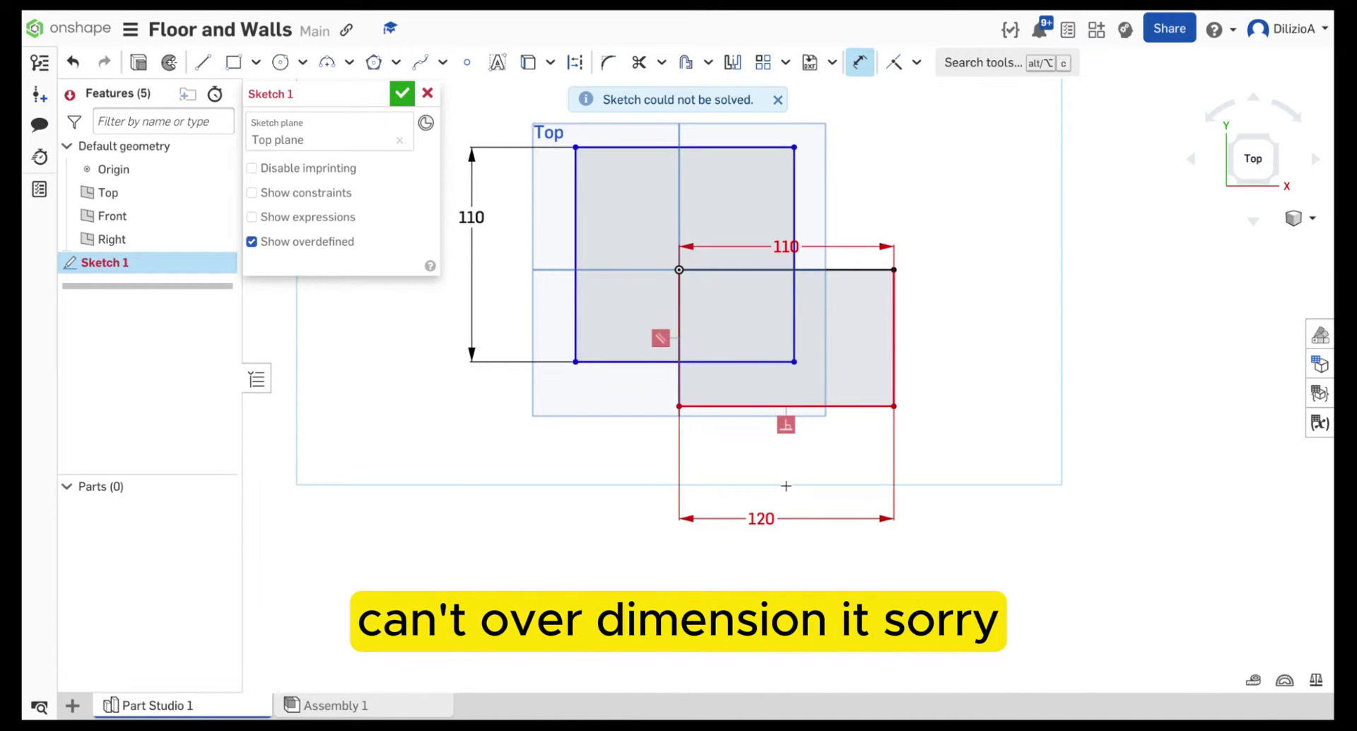
click(767, 516)
key(Delete)
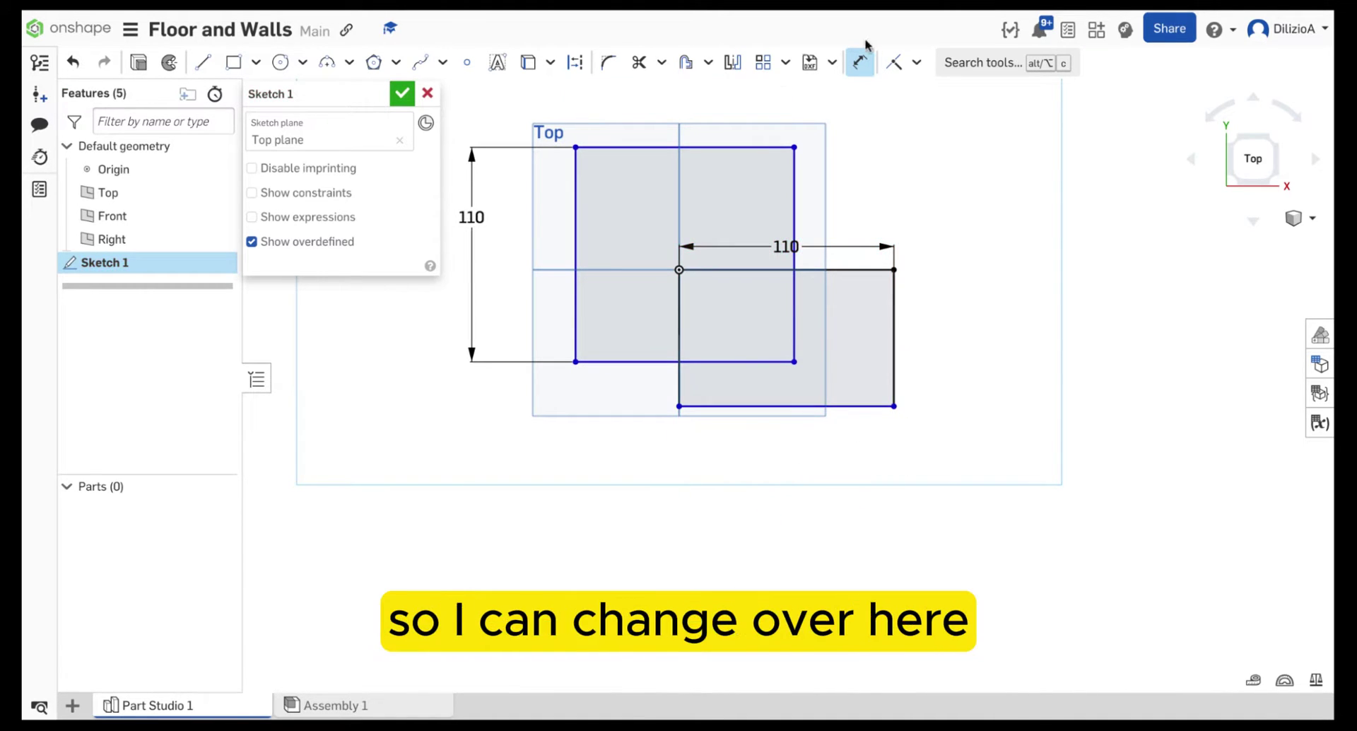
Dimension the right edge of the second rectangle to 120 mm.
click(891, 305)
click(995, 304)
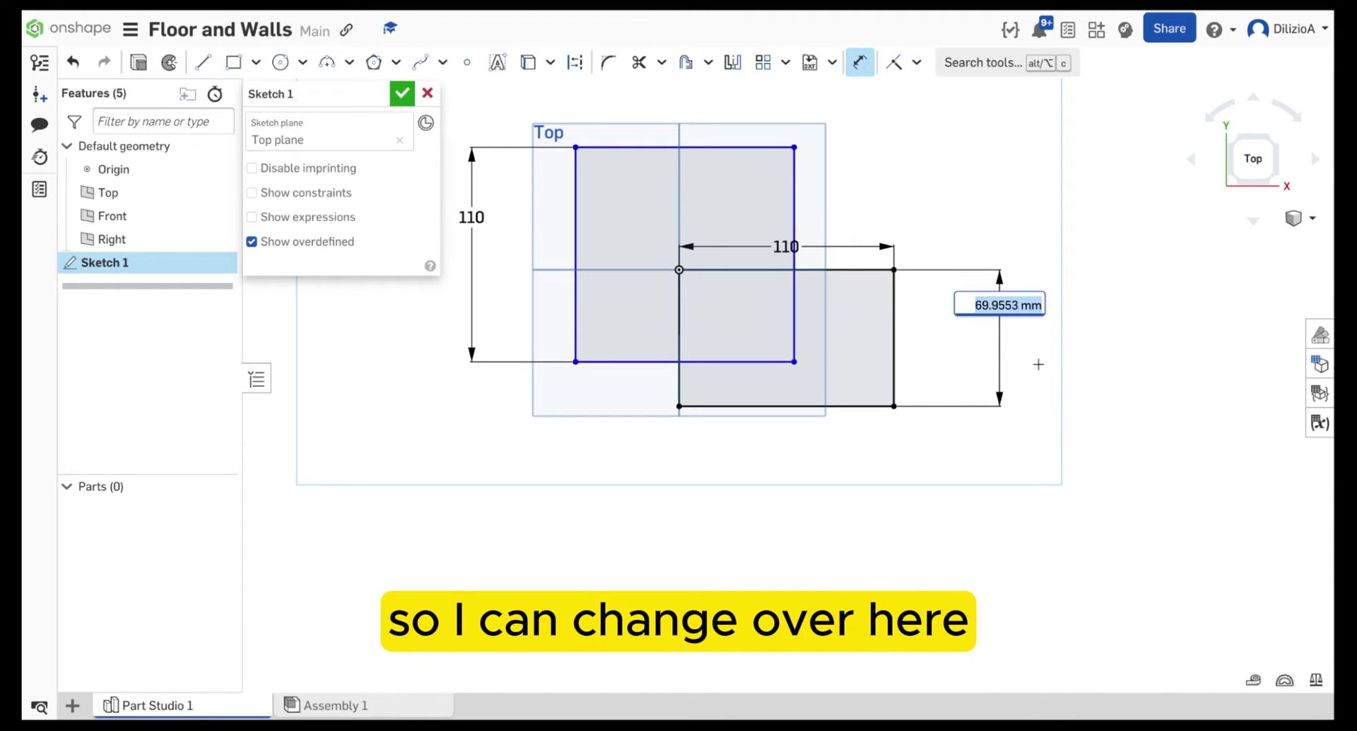
text(120)
key(Return)
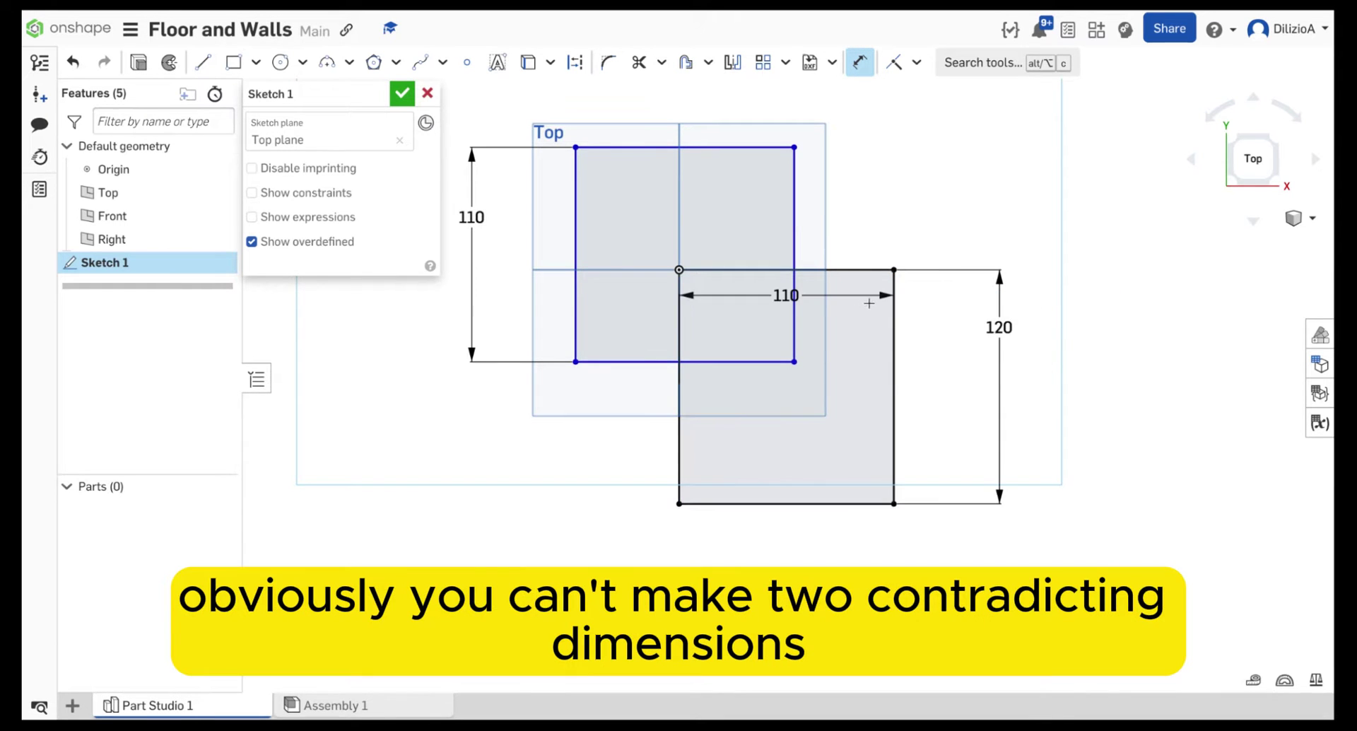
scroll(830, 282, down, 2)
scroll(762, 306, up, 2)
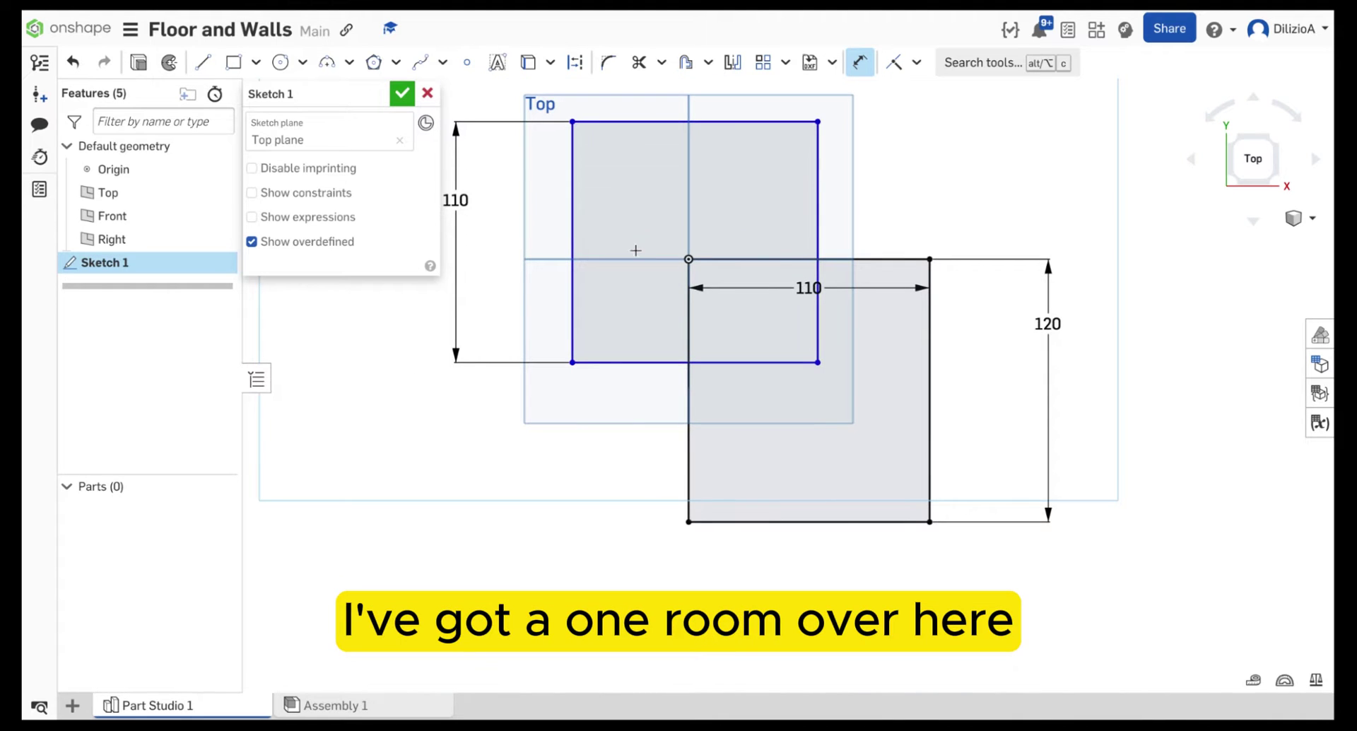
Sketch corner rectangles filling the lower-left gap, about 53 by 73 mm, and the upper-right gap, about 51 by 63 mm, between the two rooms.
click(233, 62)
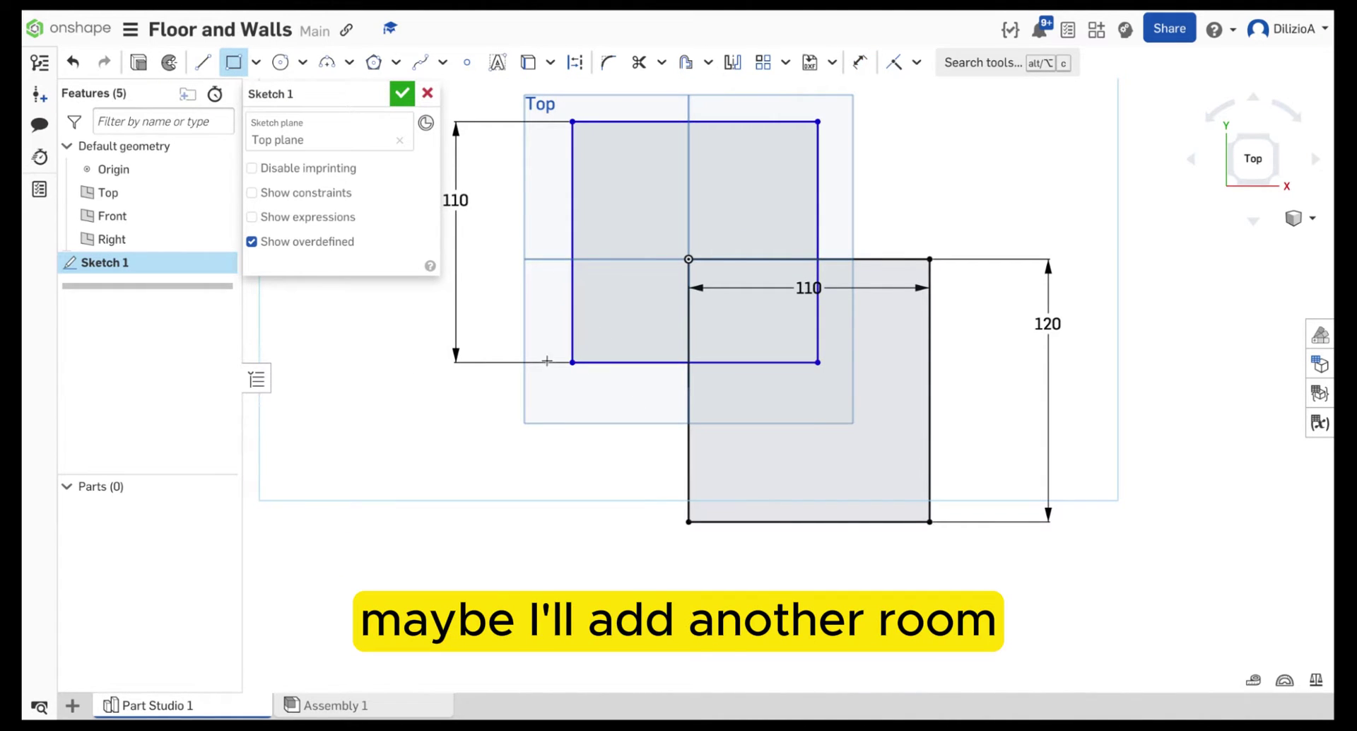
click(573, 362)
click(687, 521)
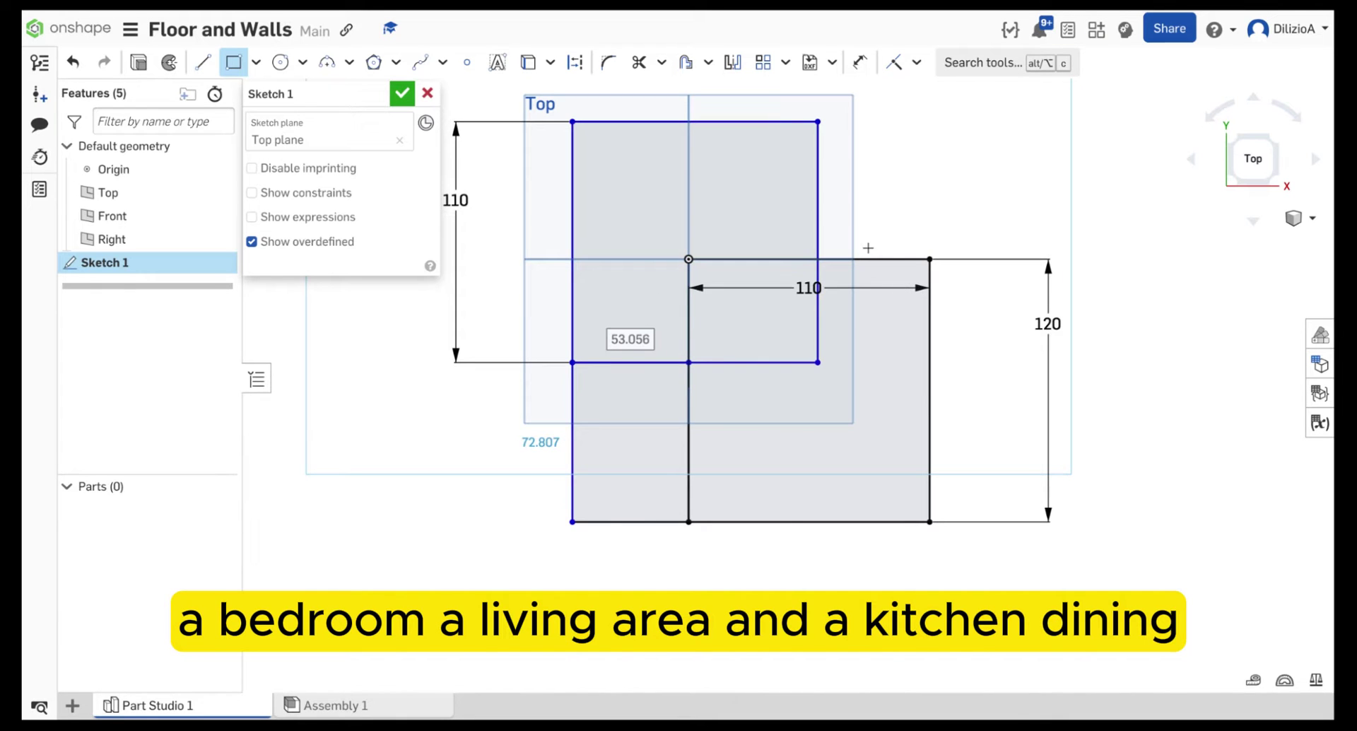
click(818, 122)
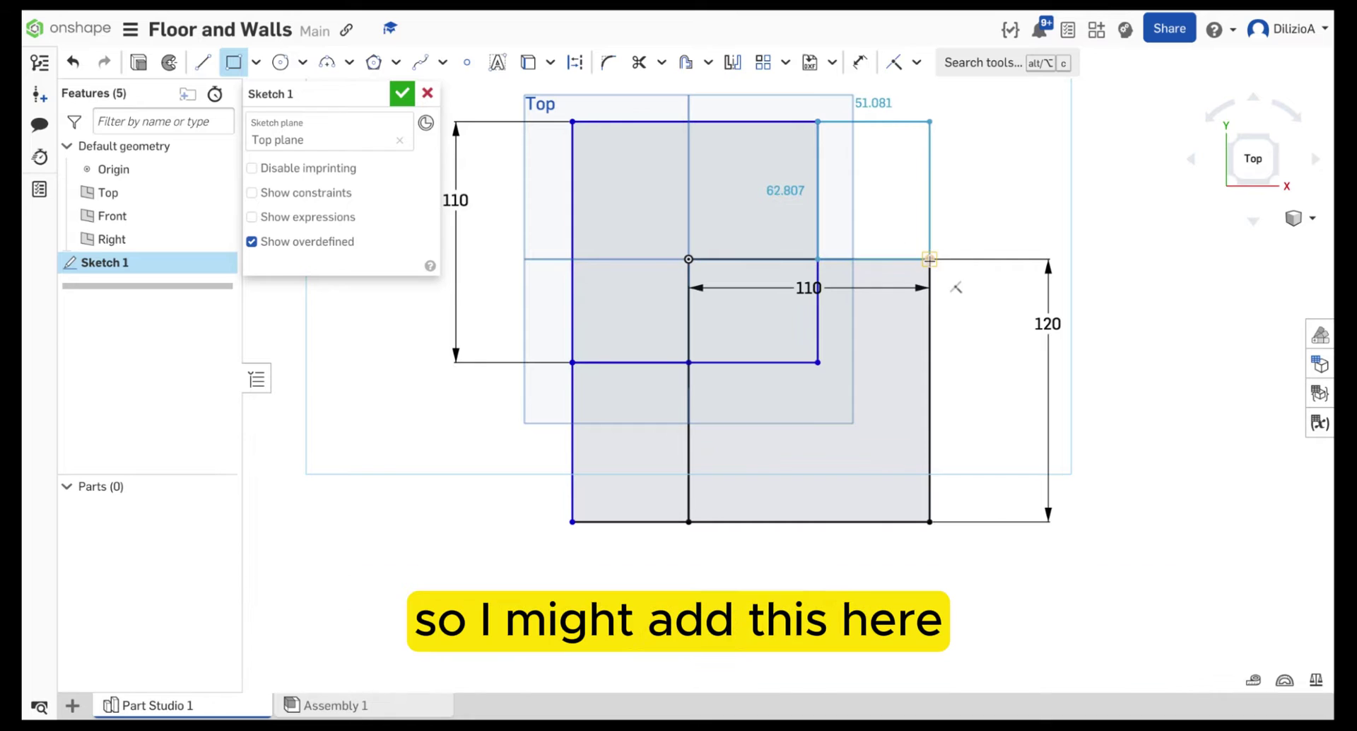
click(927, 260)
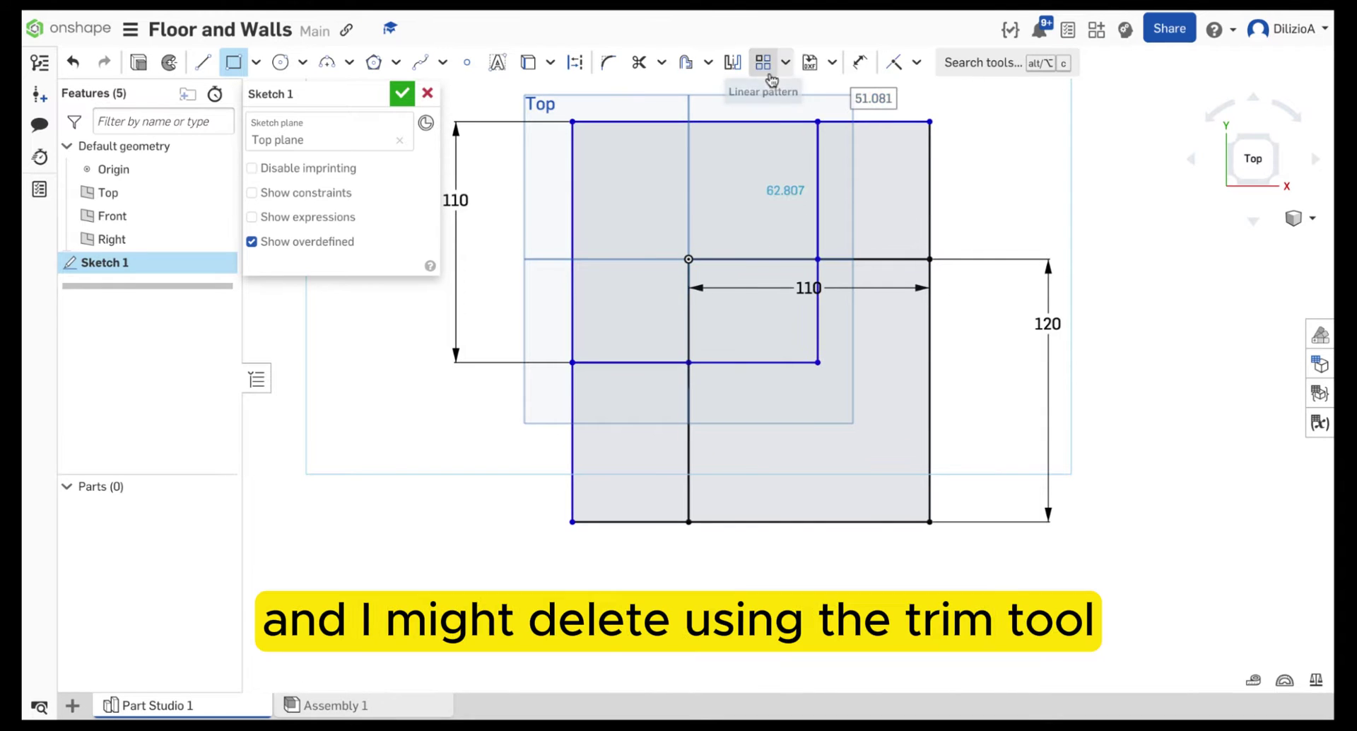
Trim away the portions of the second rectangle's top and left edges that lie inside the first rectangle.
click(639, 62)
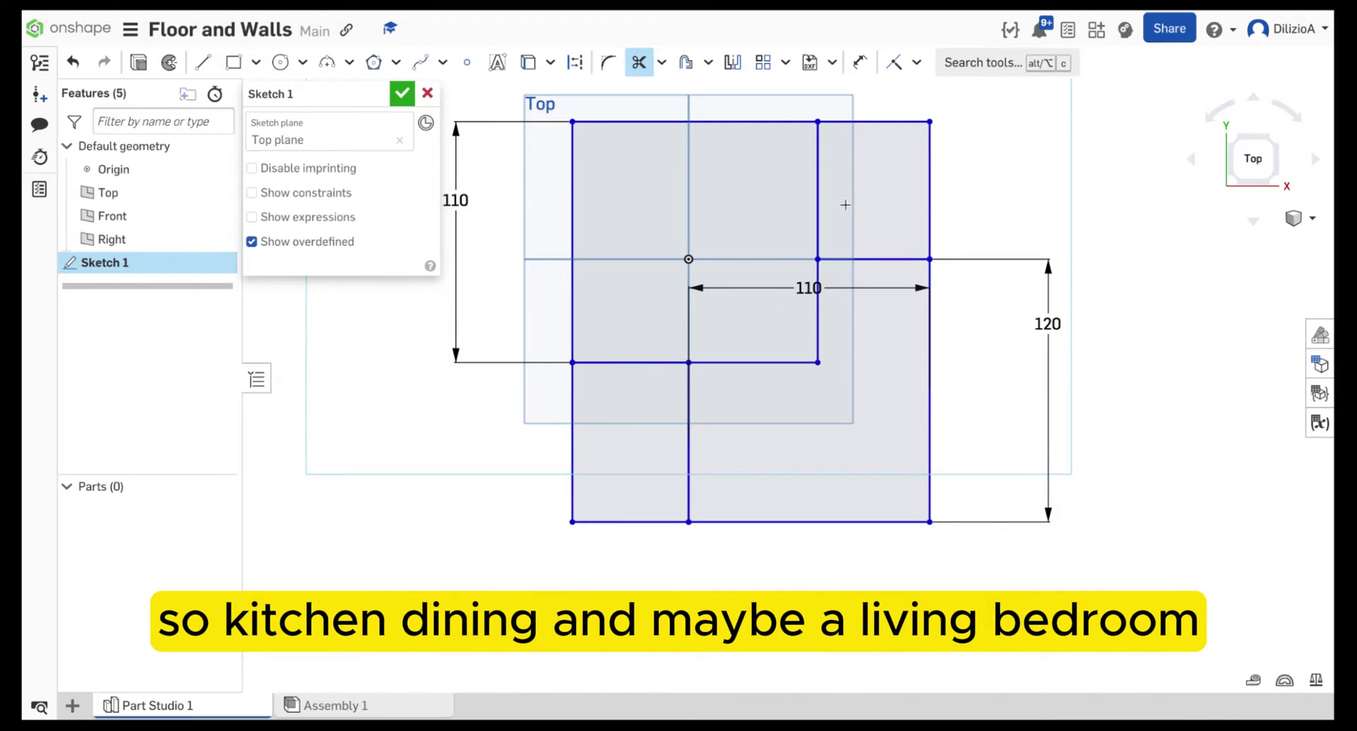
right_drag(571, 204, 563, 187)
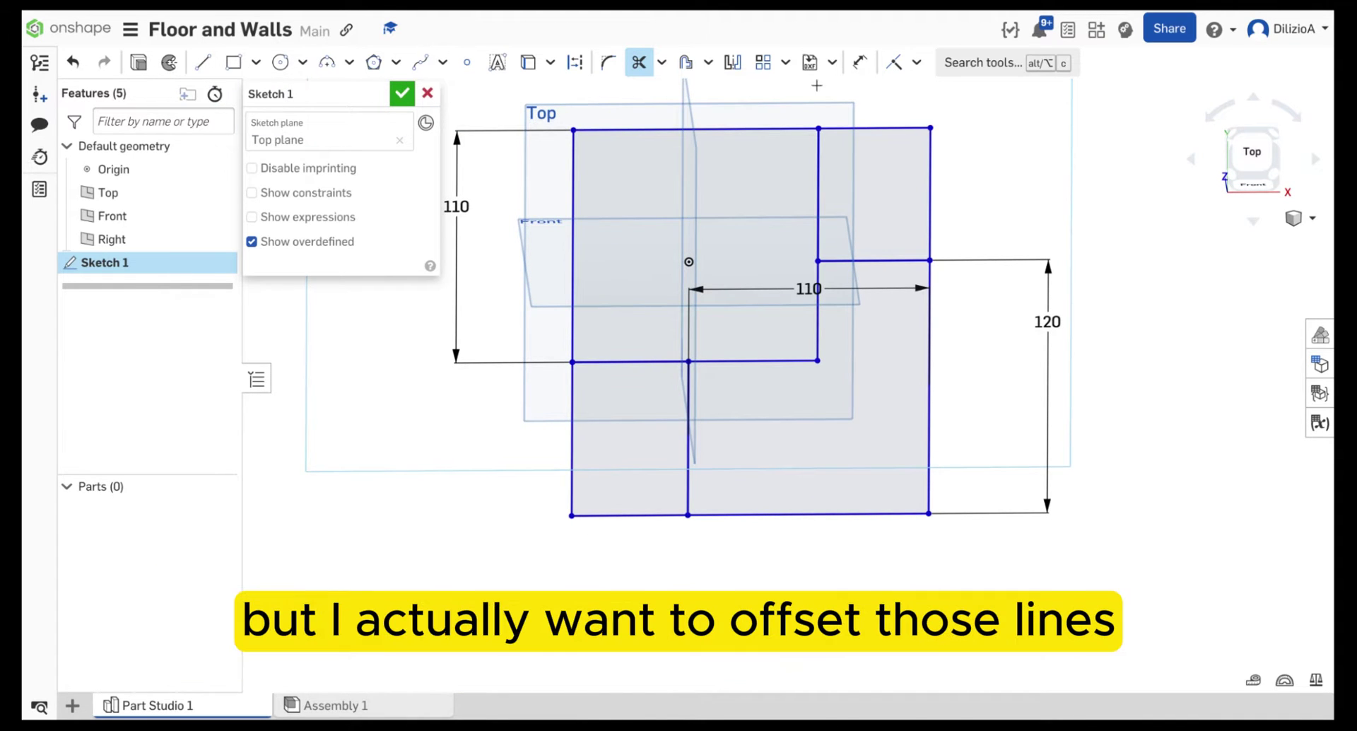
Offset the whole outer perimeter of the floor plan outward by 5 mm to form the exterior walls, and finish the sketch.
click(684, 62)
click(574, 254)
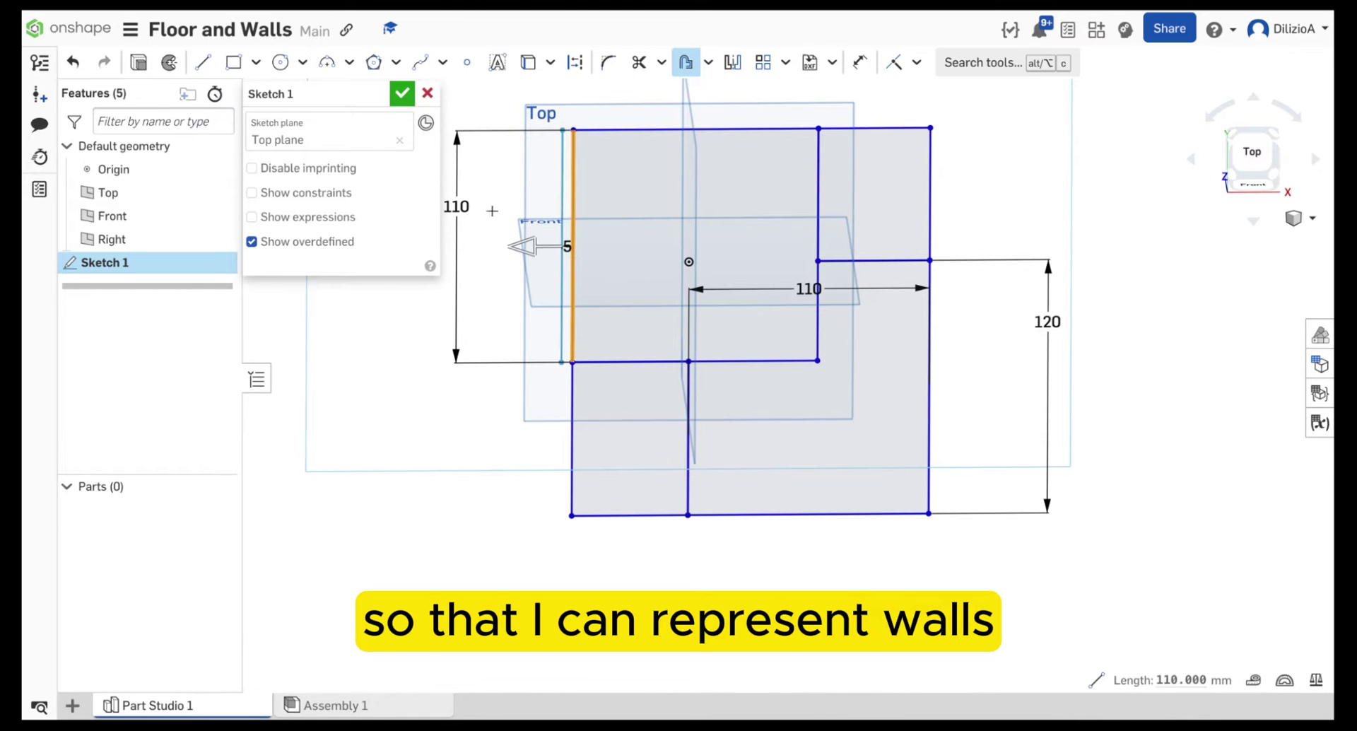
click(571, 415)
click(627, 516)
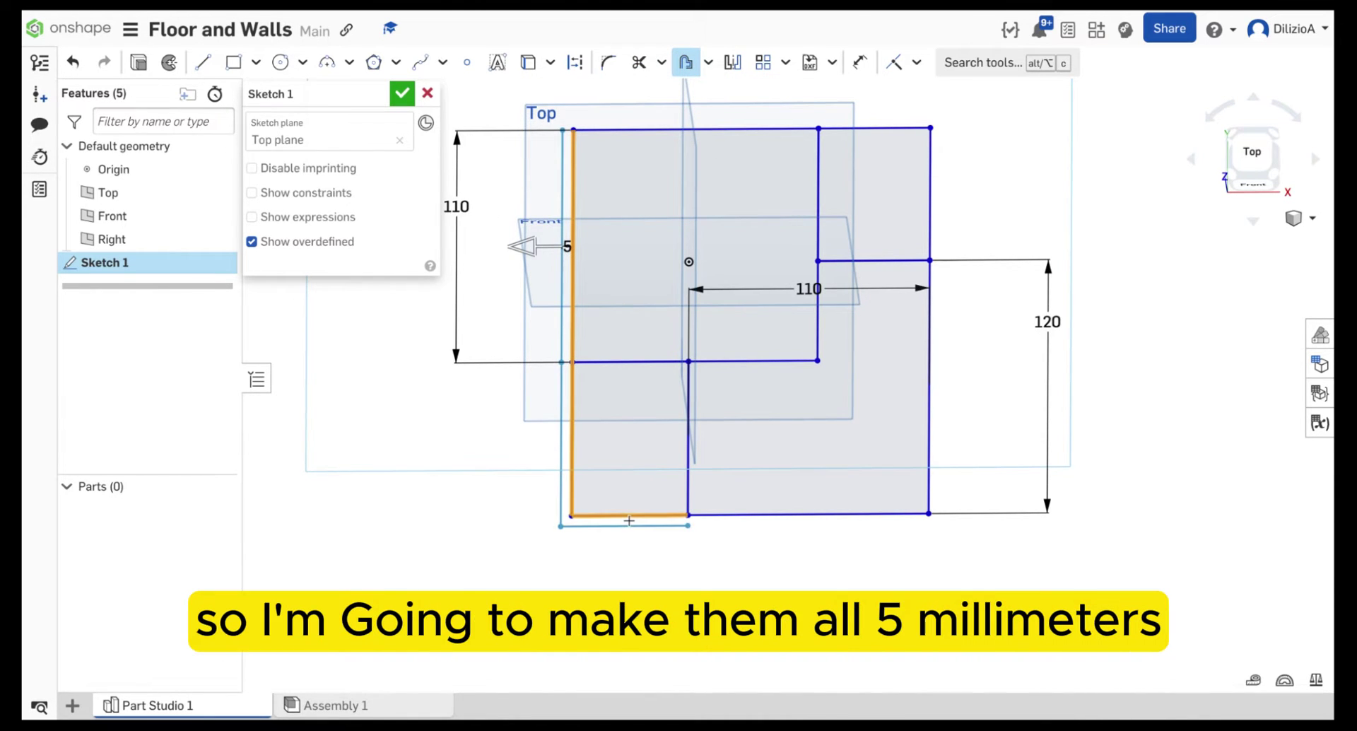
click(784, 517)
click(929, 396)
click(929, 198)
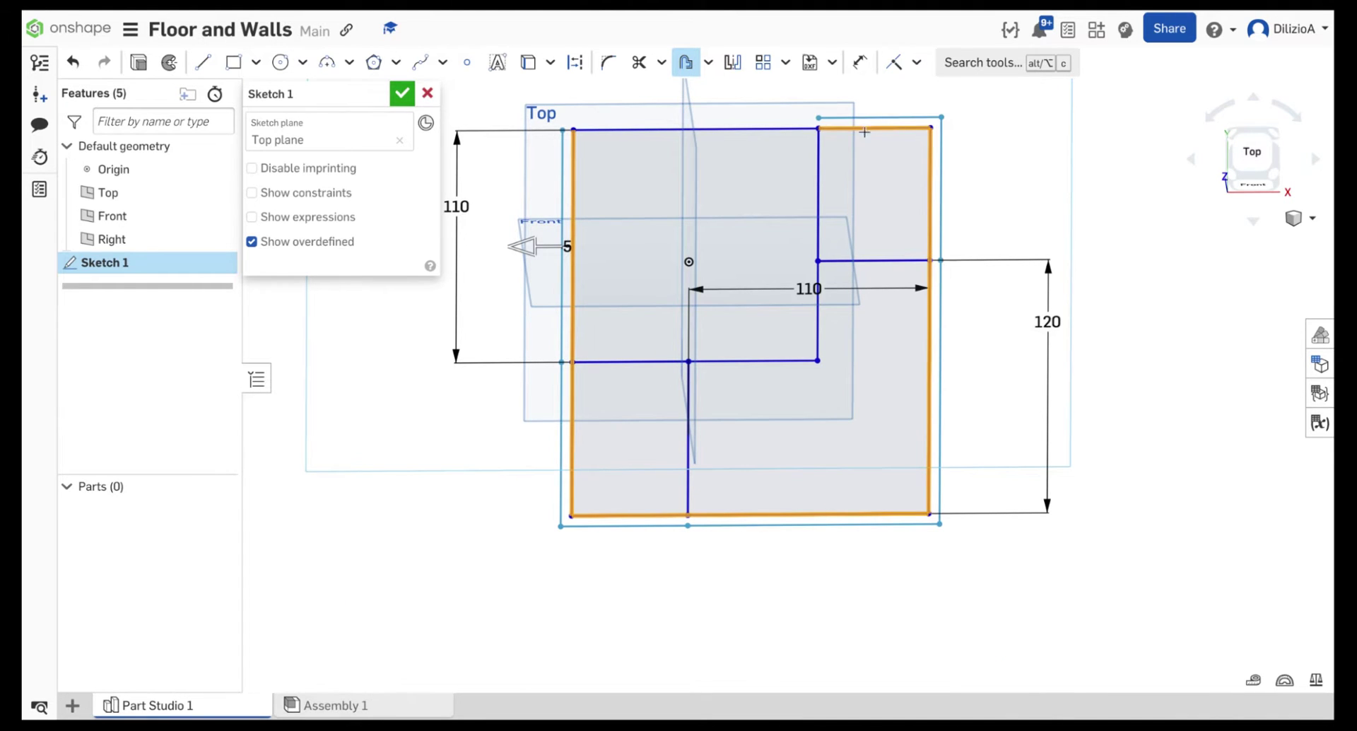
click(742, 128)
right_drag(615, 205, 609, 161)
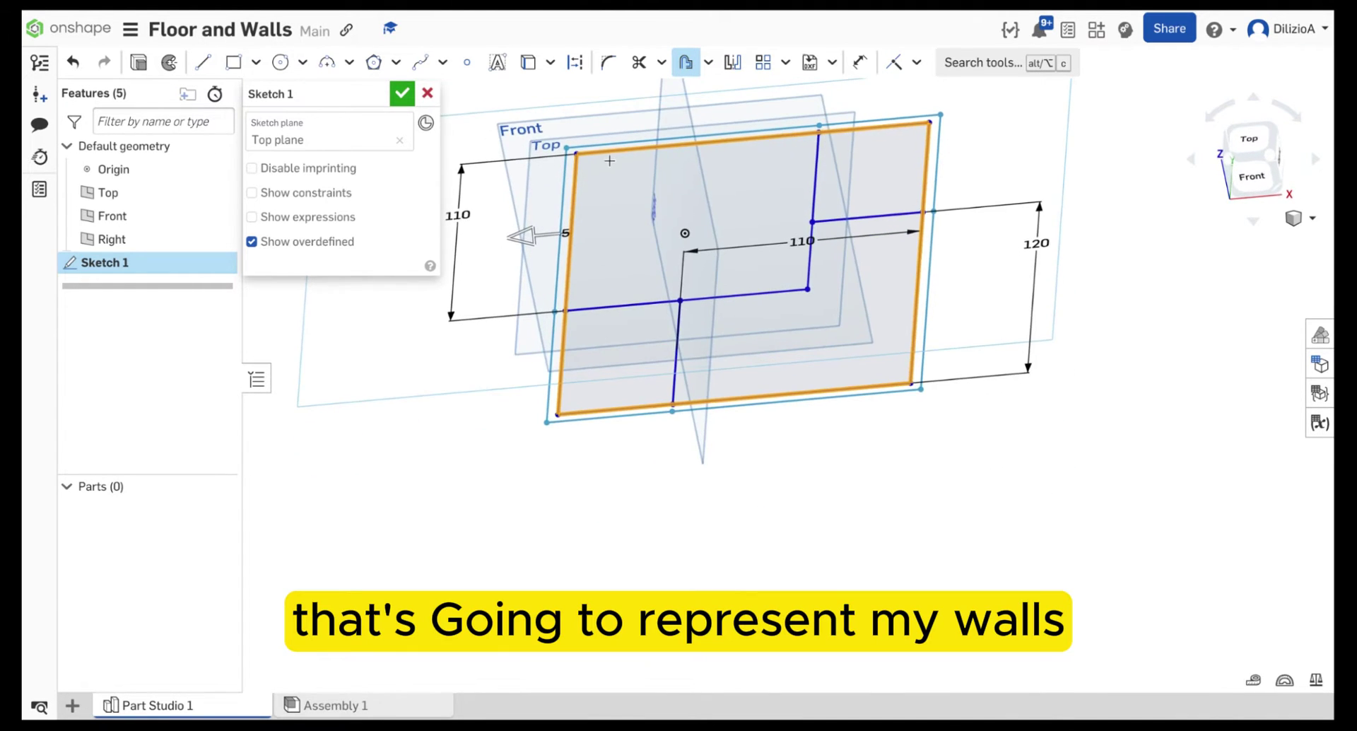
click(399, 97)
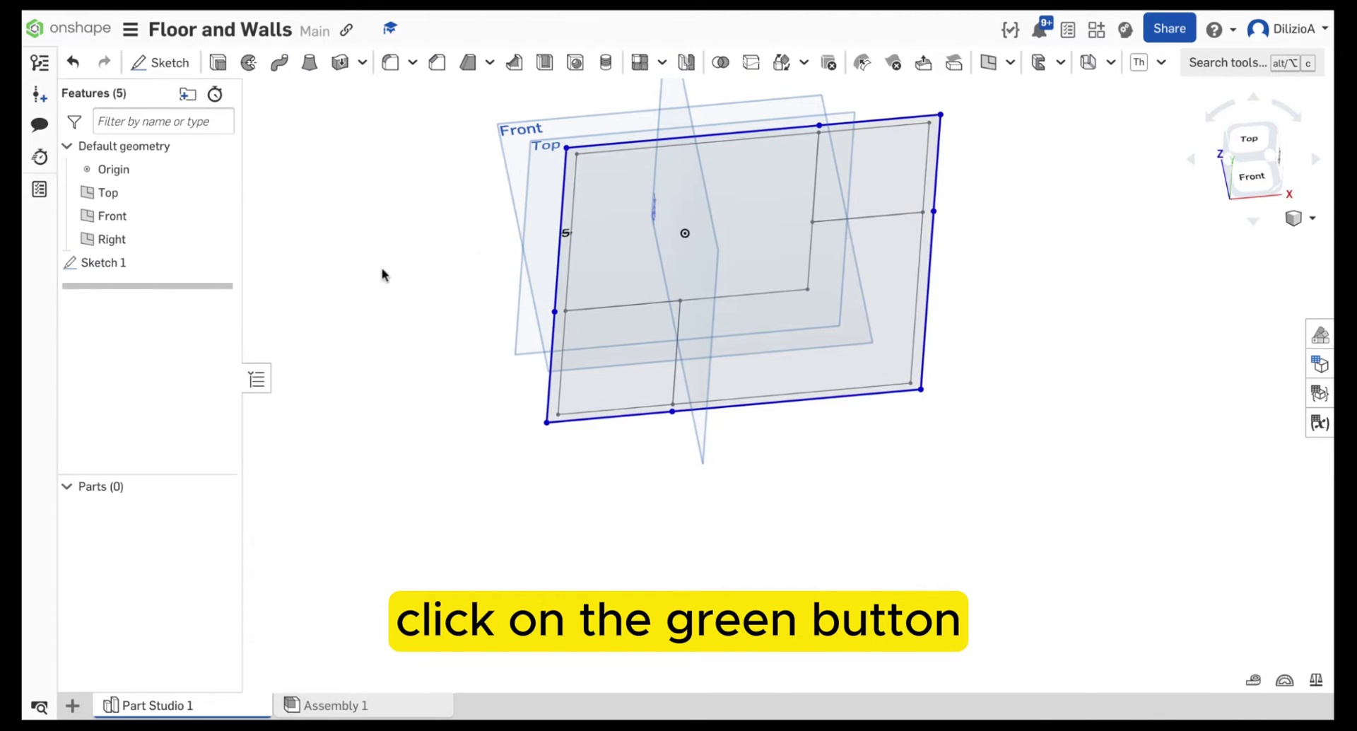
Reopen Sketch 1 of the floor plan for editing.
double_click(103, 262)
right_drag(646, 279, 675, 298)
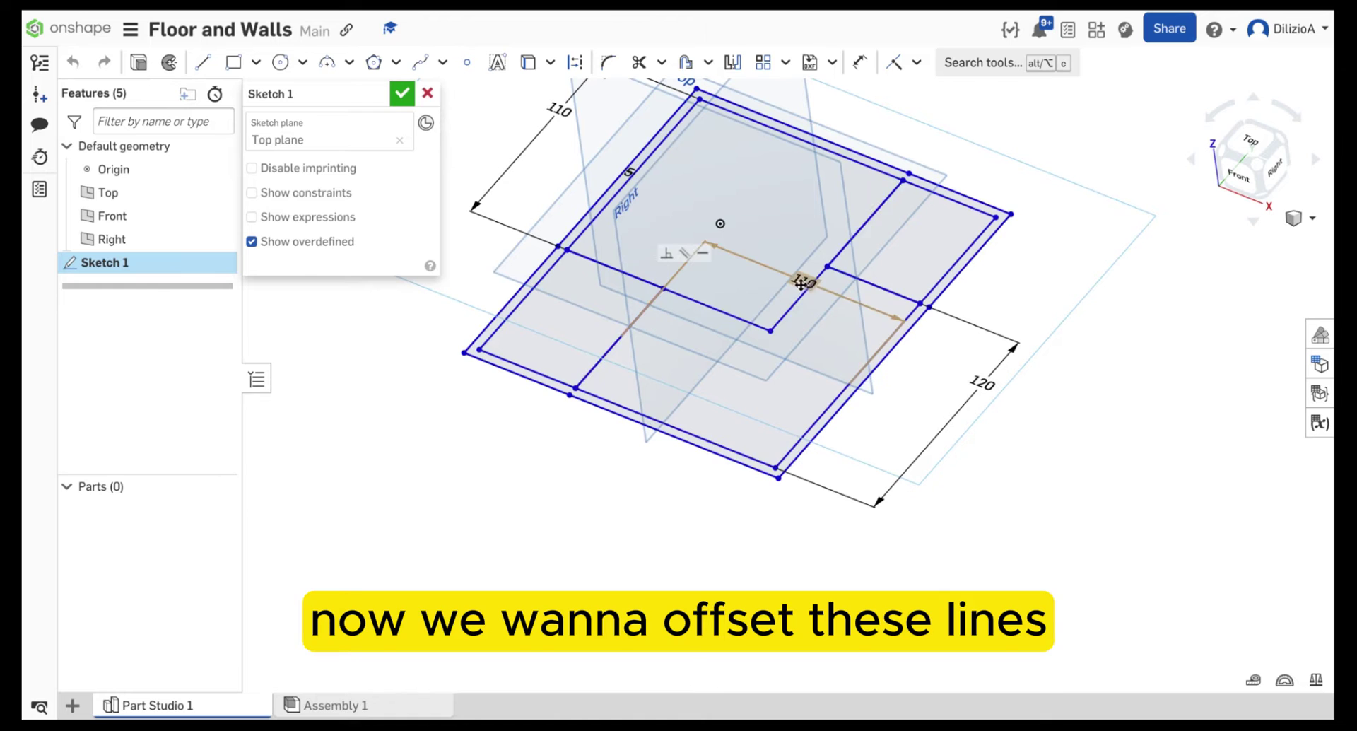
mouse_move(822, 261)
right_down()
mouse_move(841, 312)
mouse_move(863, 315)
right_up()
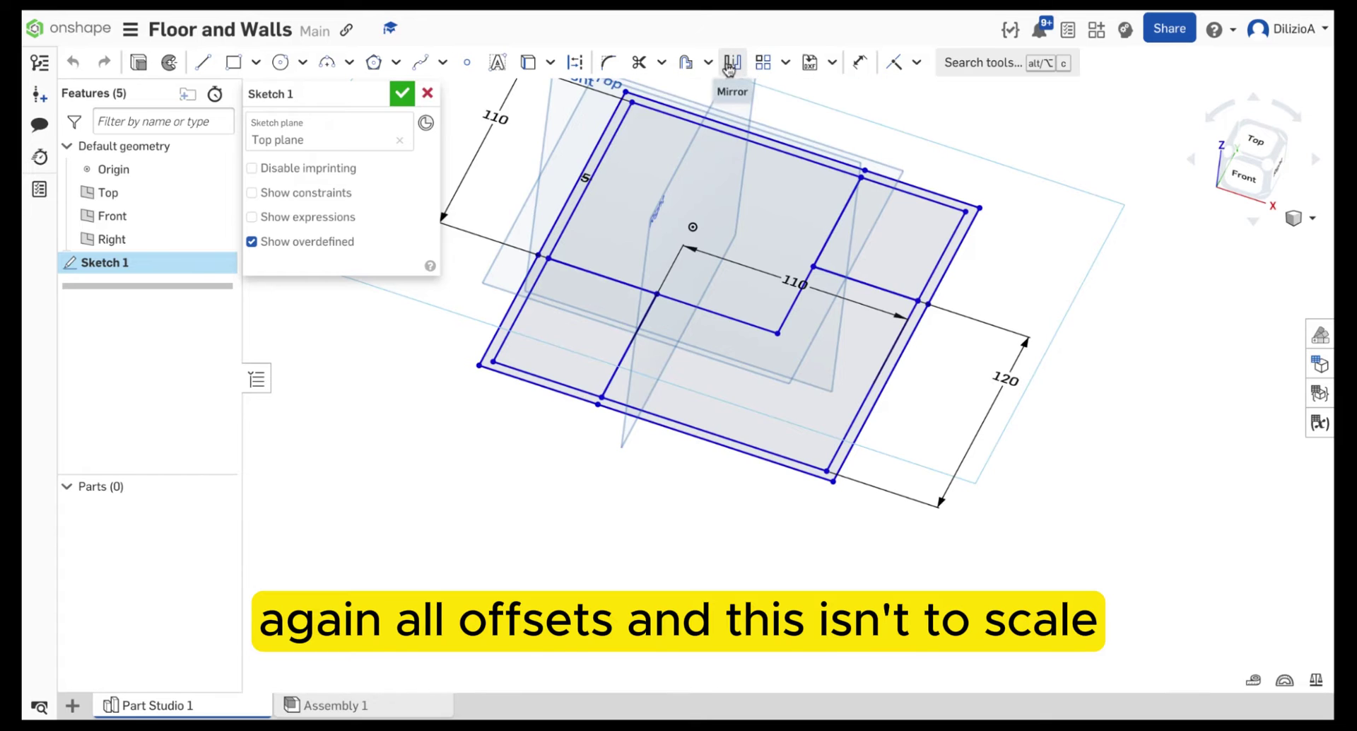
click(685, 62)
click(837, 221)
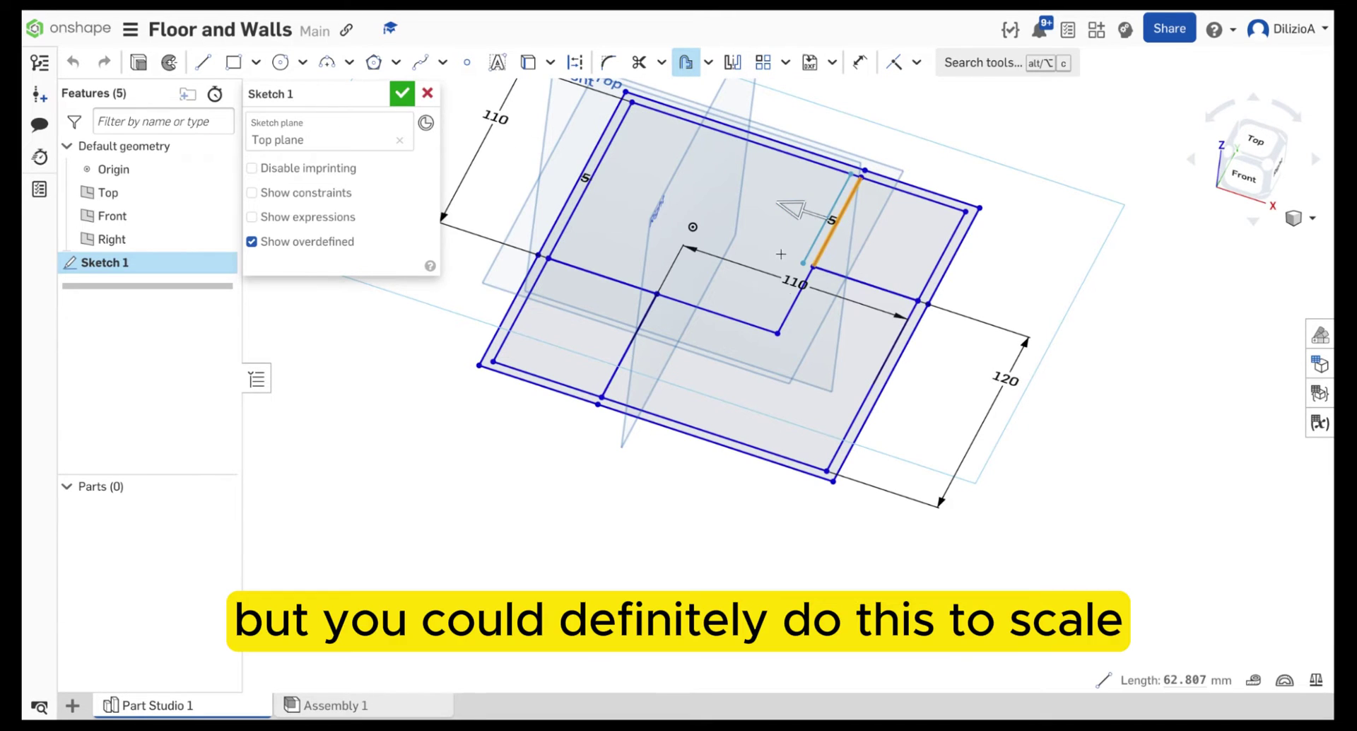
click(793, 309)
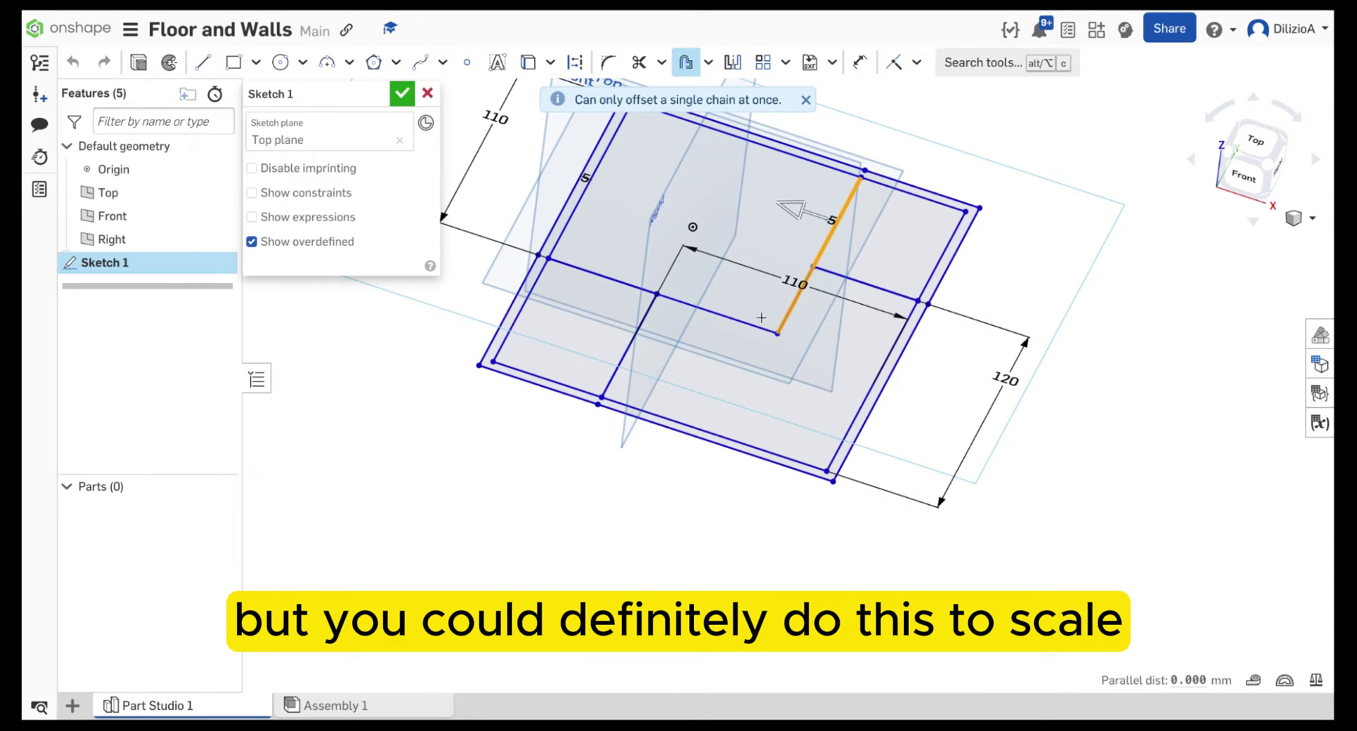
click(805, 99)
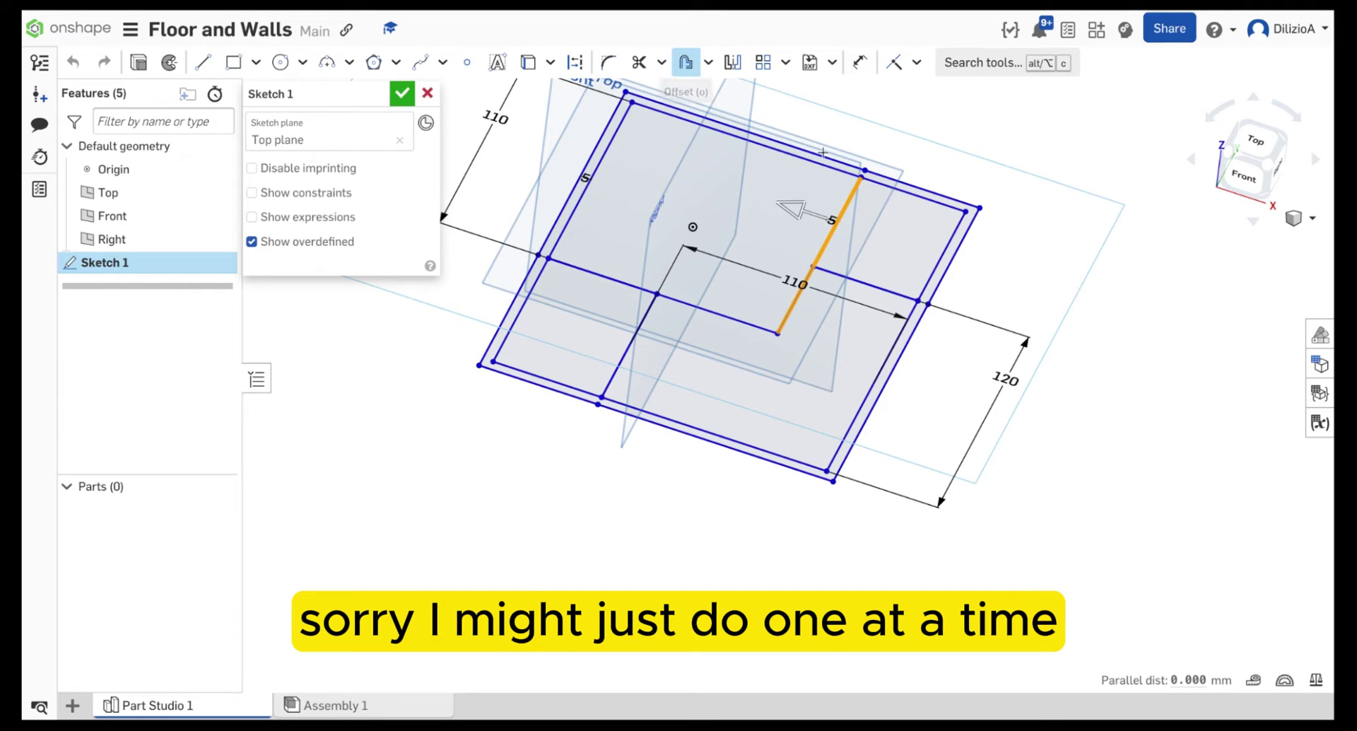
click(840, 218)
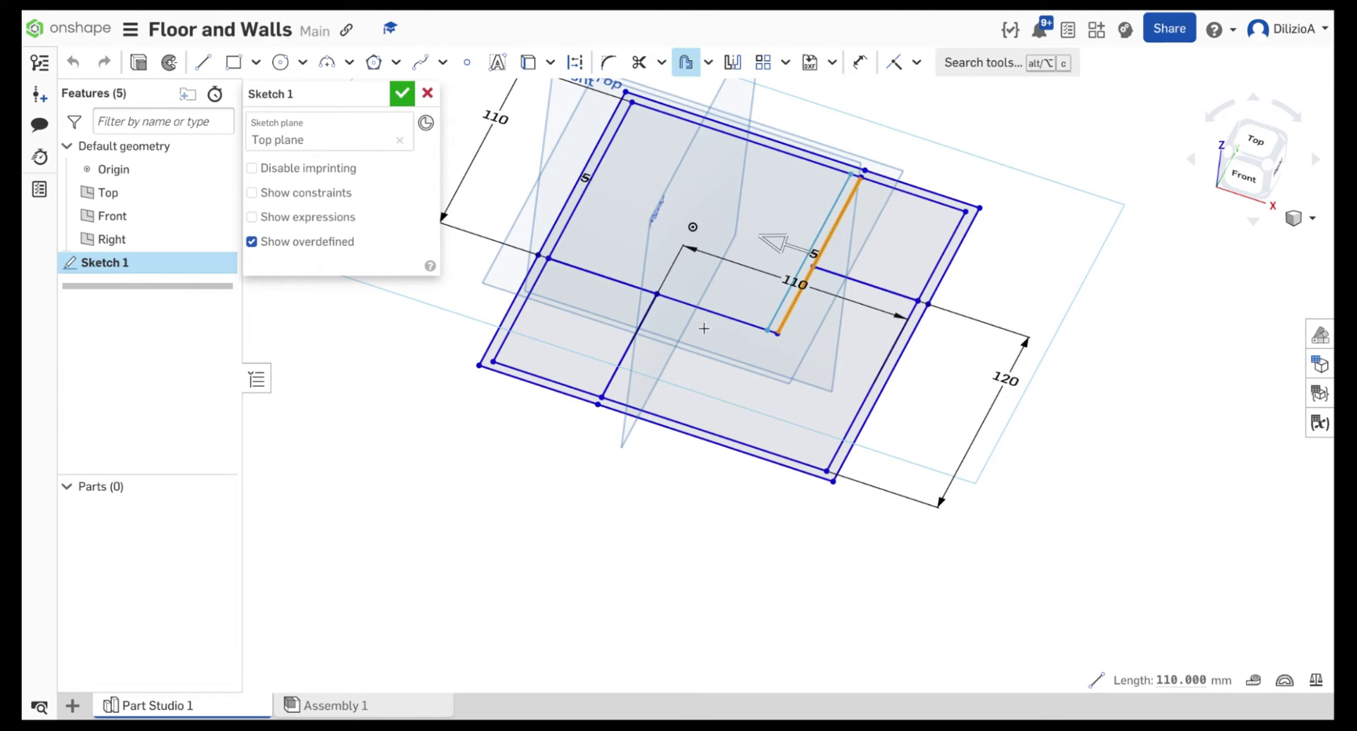
key(Escape)
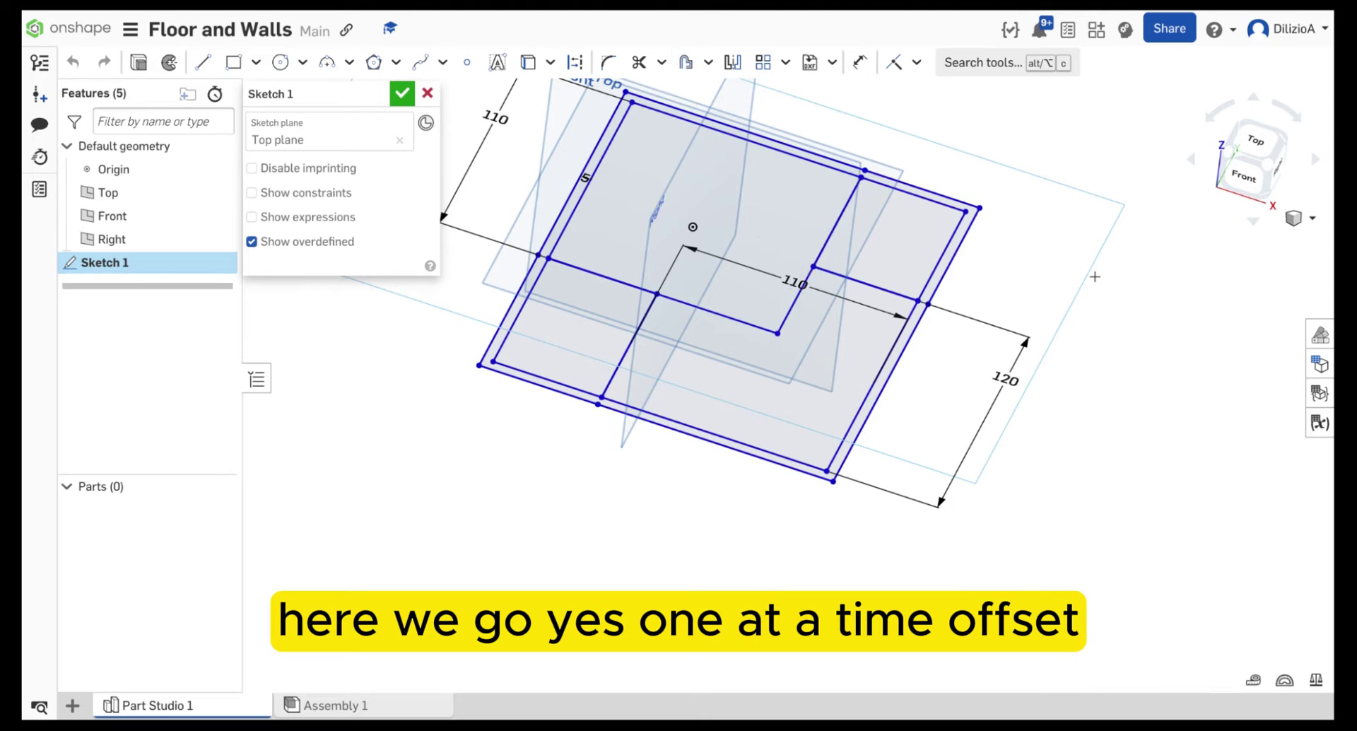
Offset both segments of the large room's right wall line and its lower wall line 5 mm into the large room.
click(685, 62)
click(843, 210)
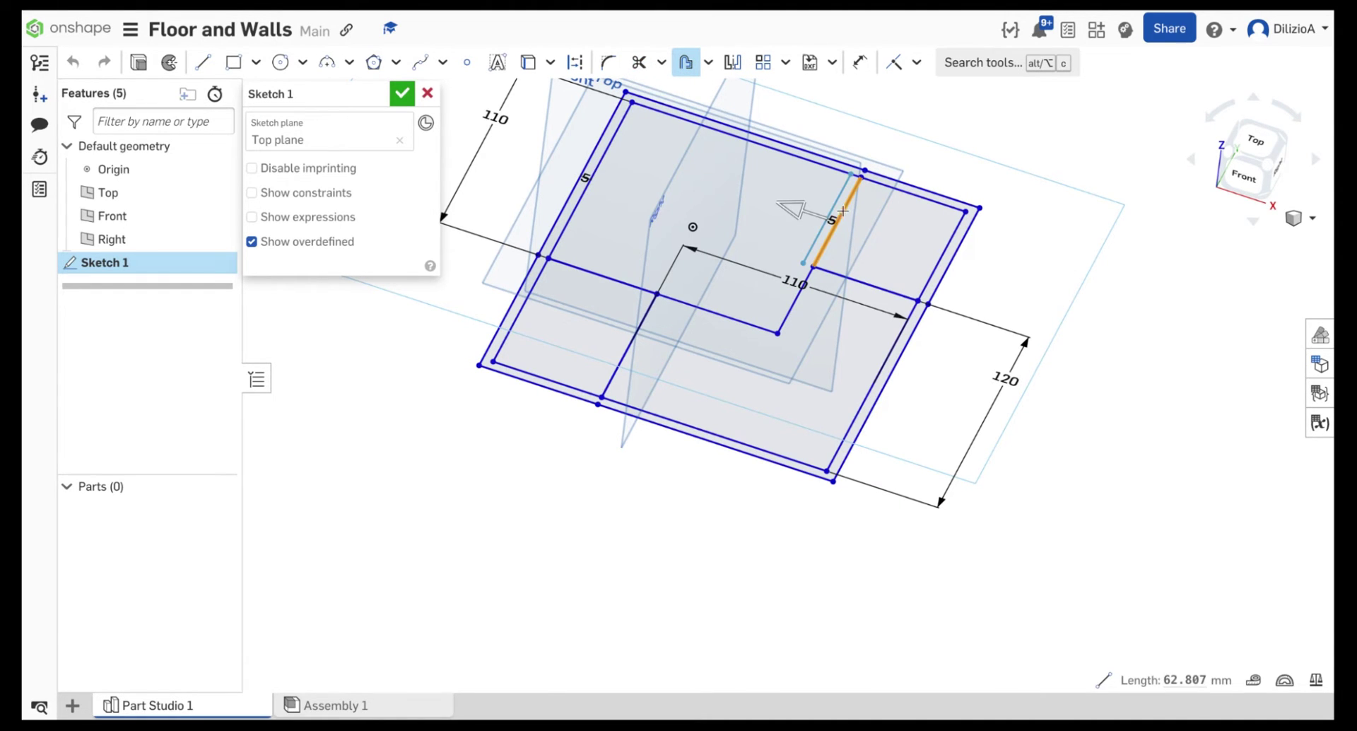
click(978, 181)
key(Return)
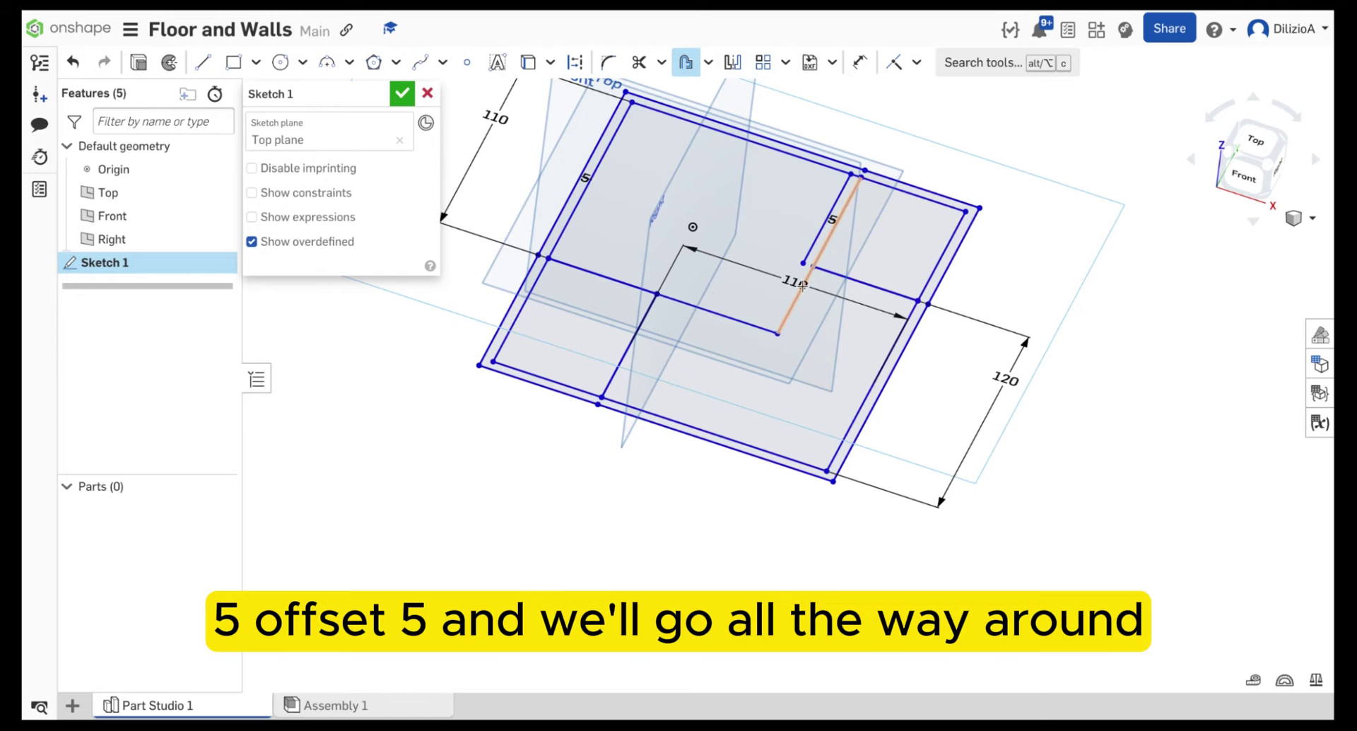
click(803, 285)
click(947, 169)
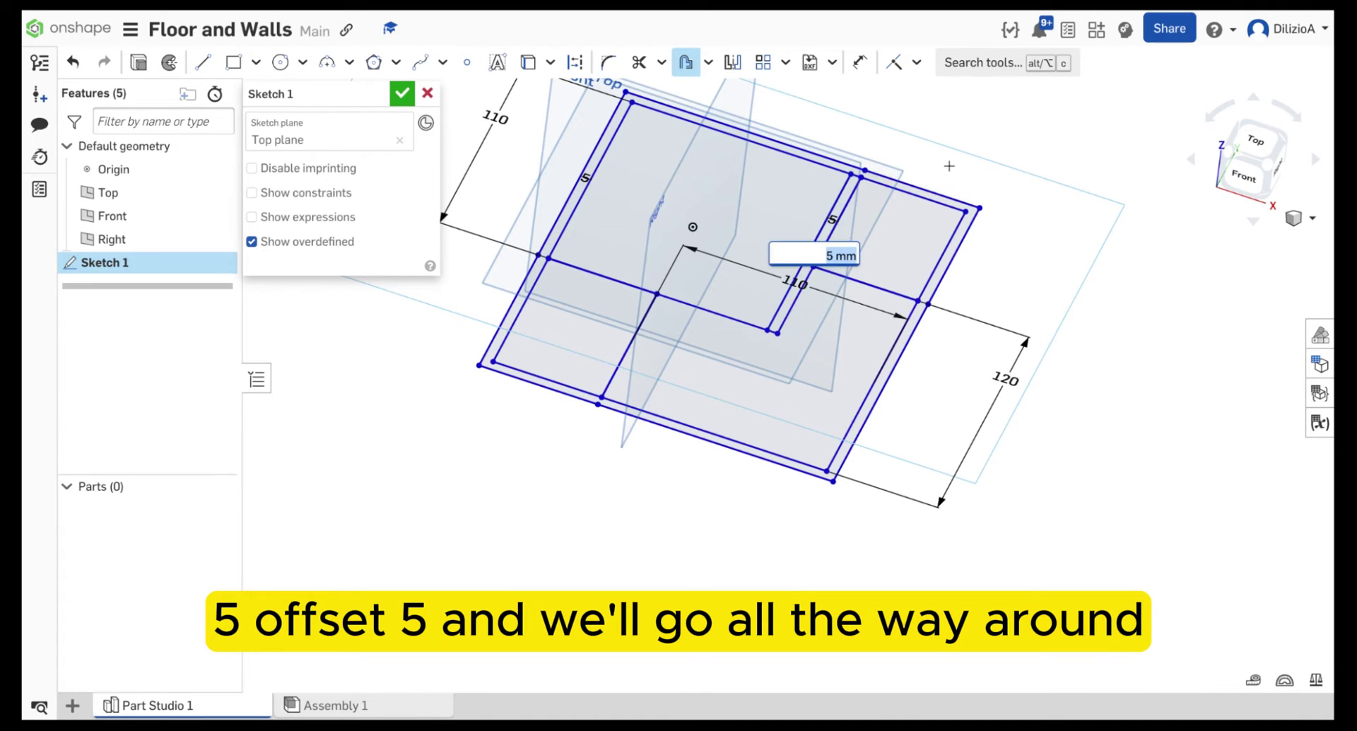
key(Return)
click(714, 312)
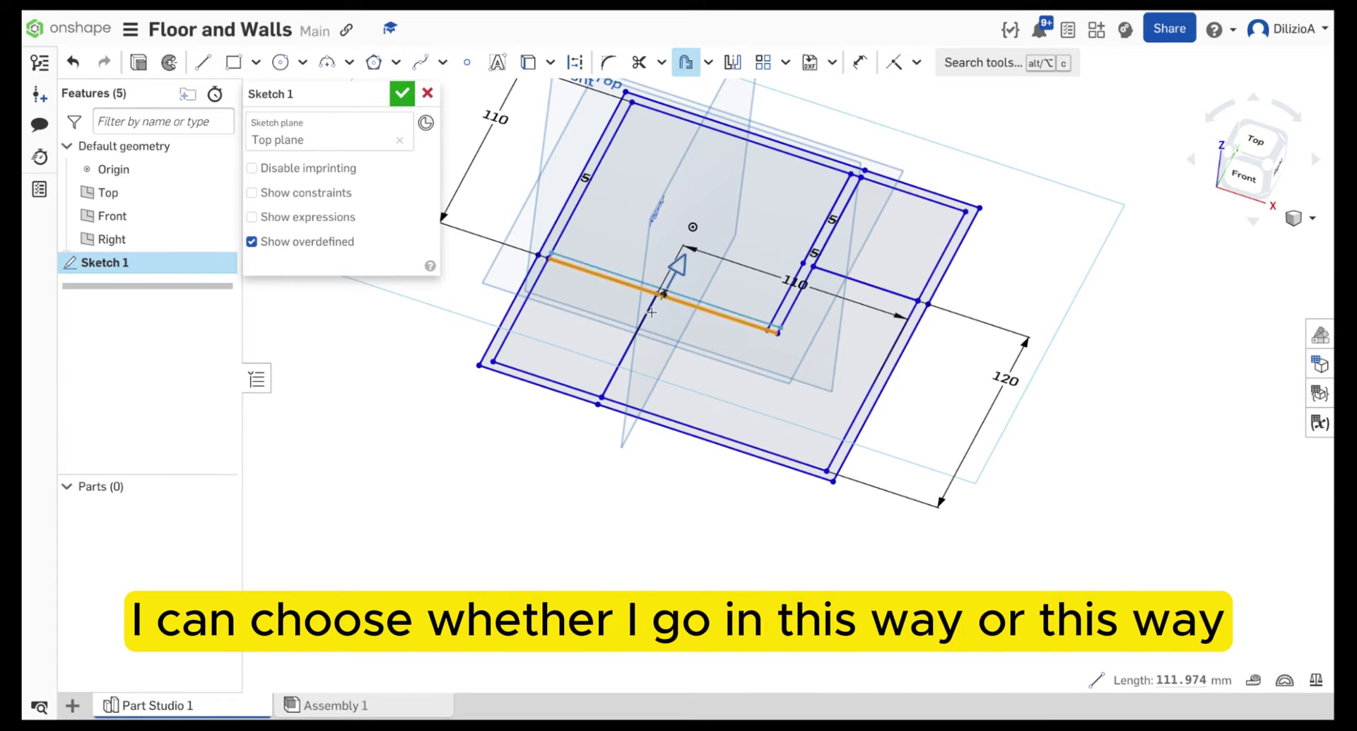
click(674, 327)
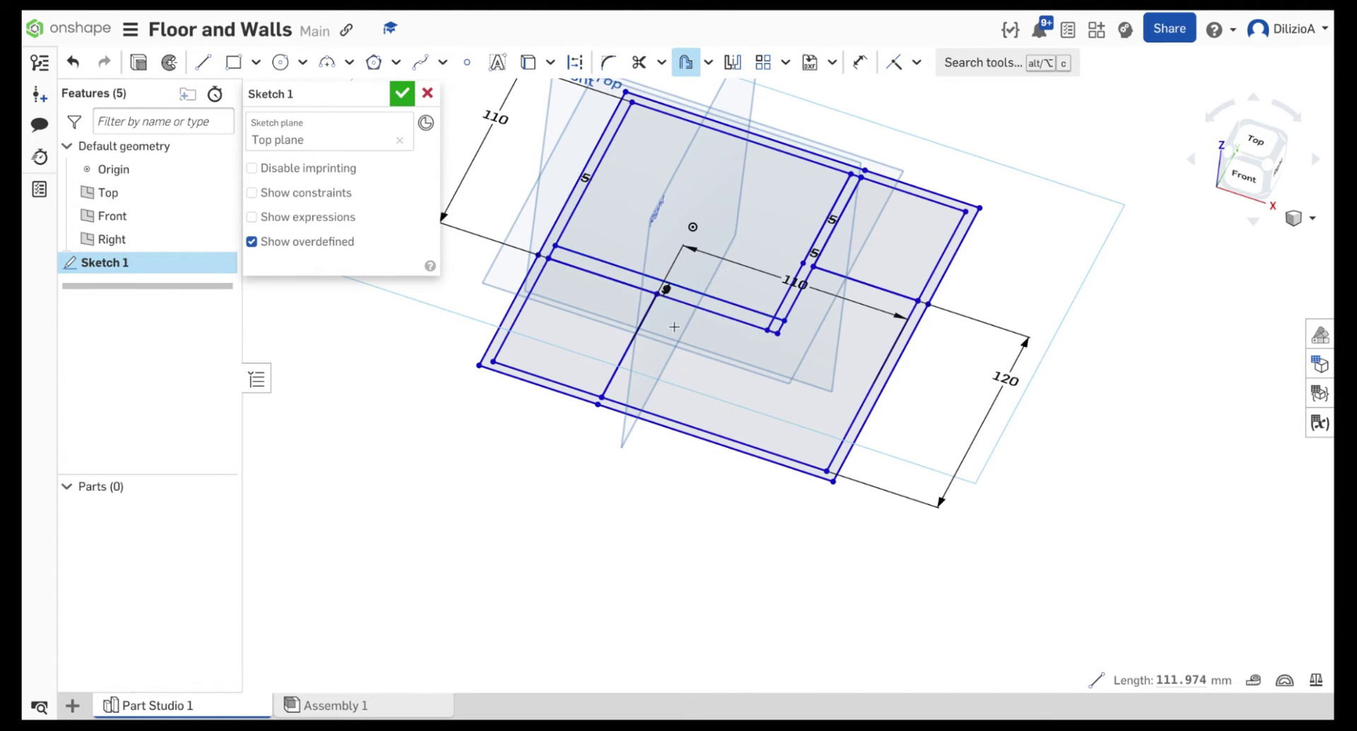
key(Return)
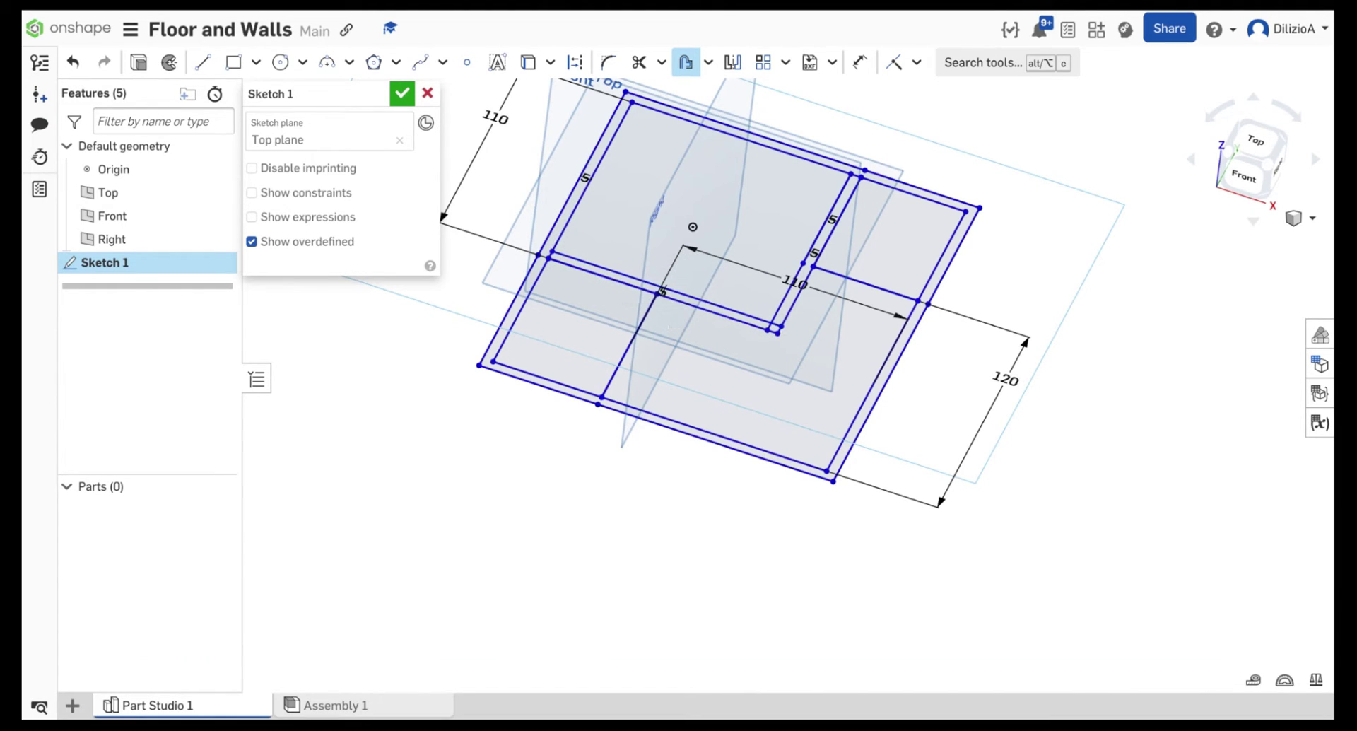
Offset the lower-left room's divider line 5 mm into that room and the upper-right room's lower line 5 mm away from it.
click(637, 337)
click(656, 341)
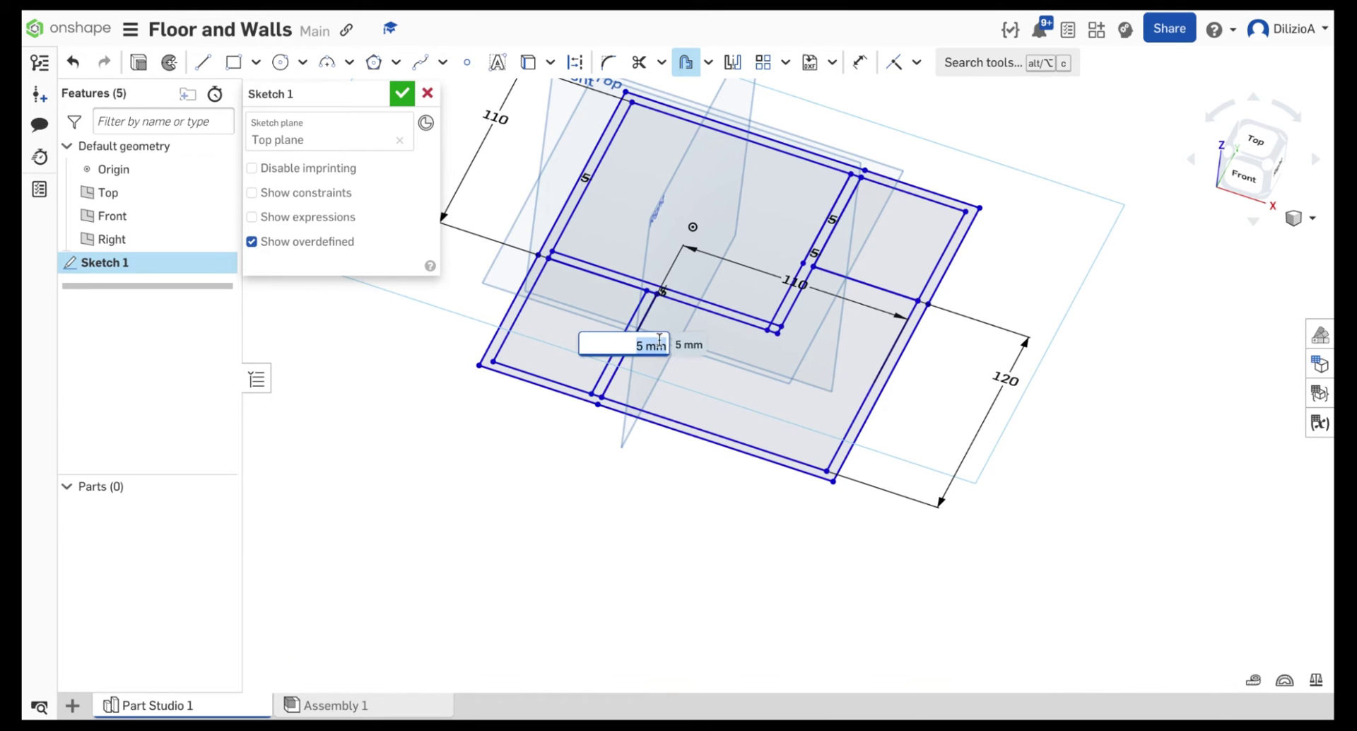
key(Return)
click(877, 288)
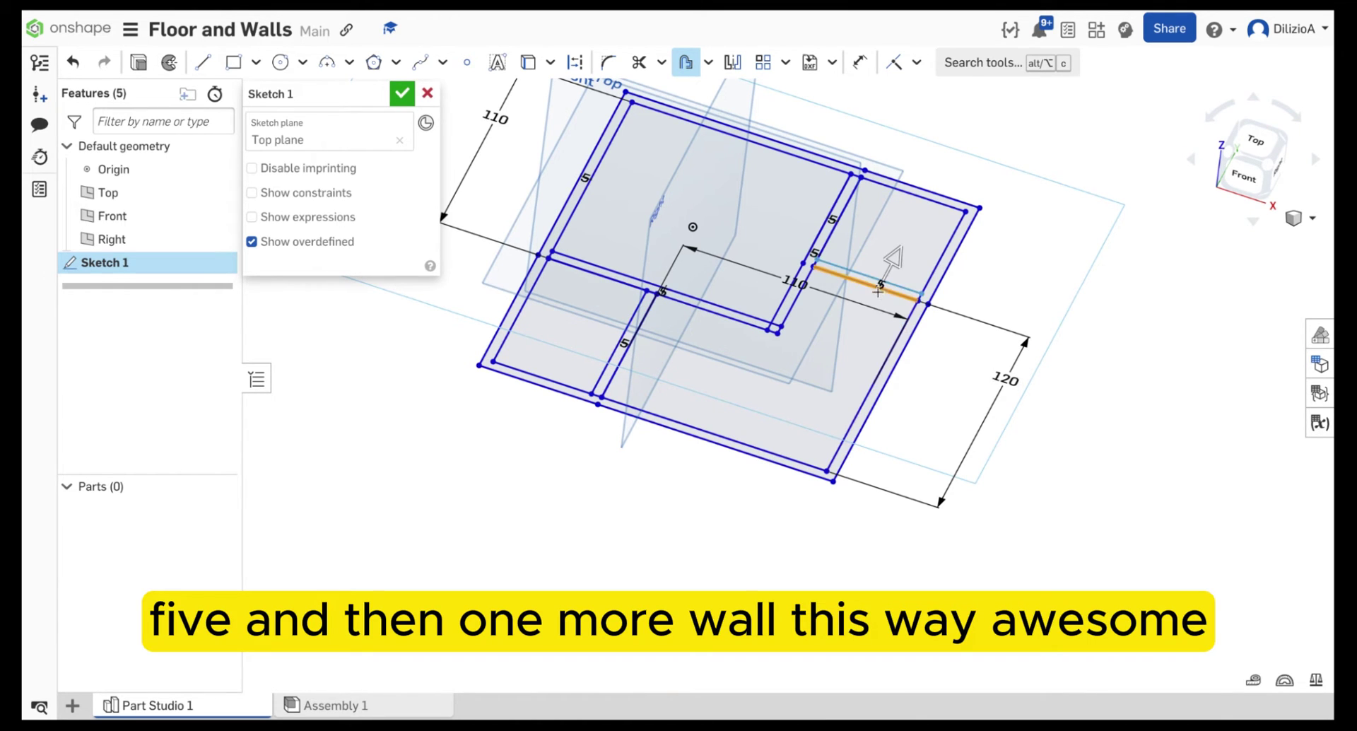
click(877, 301)
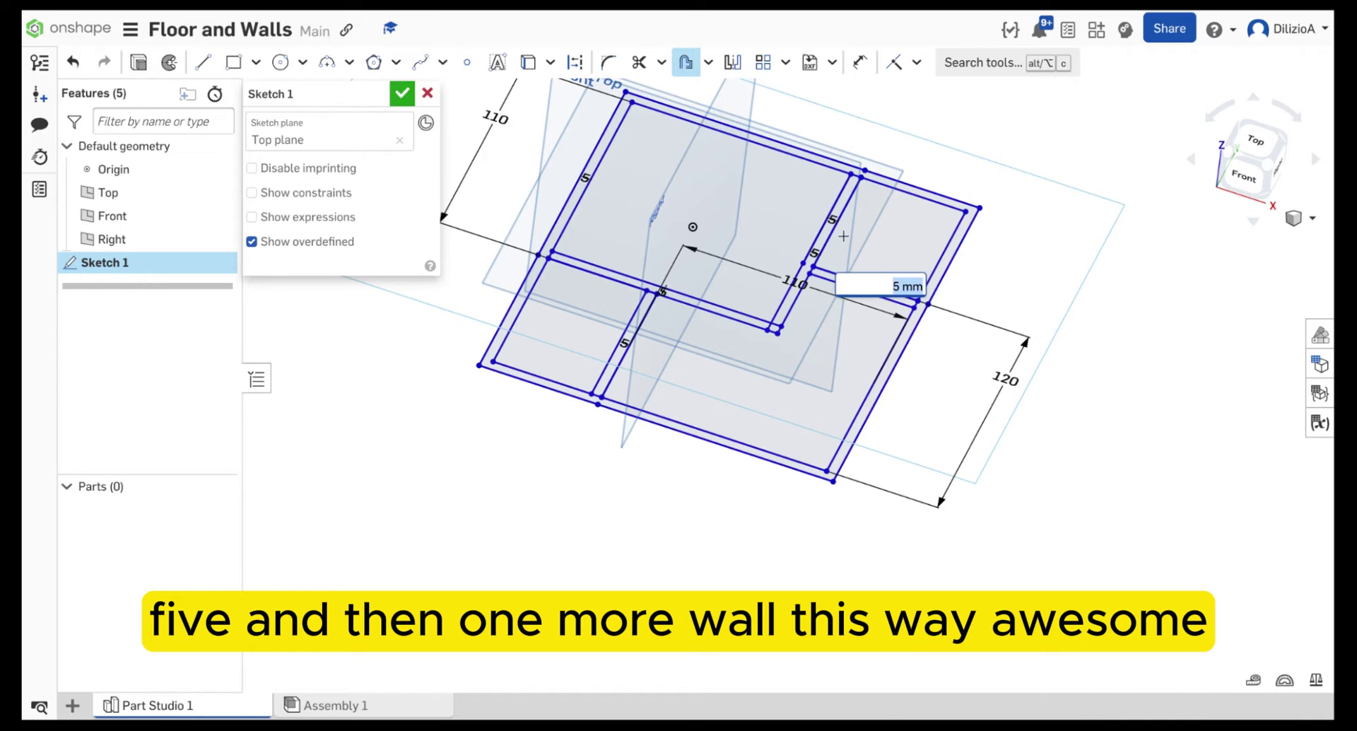
key(Return)
right_drag(1087, 294, 1046, 271)
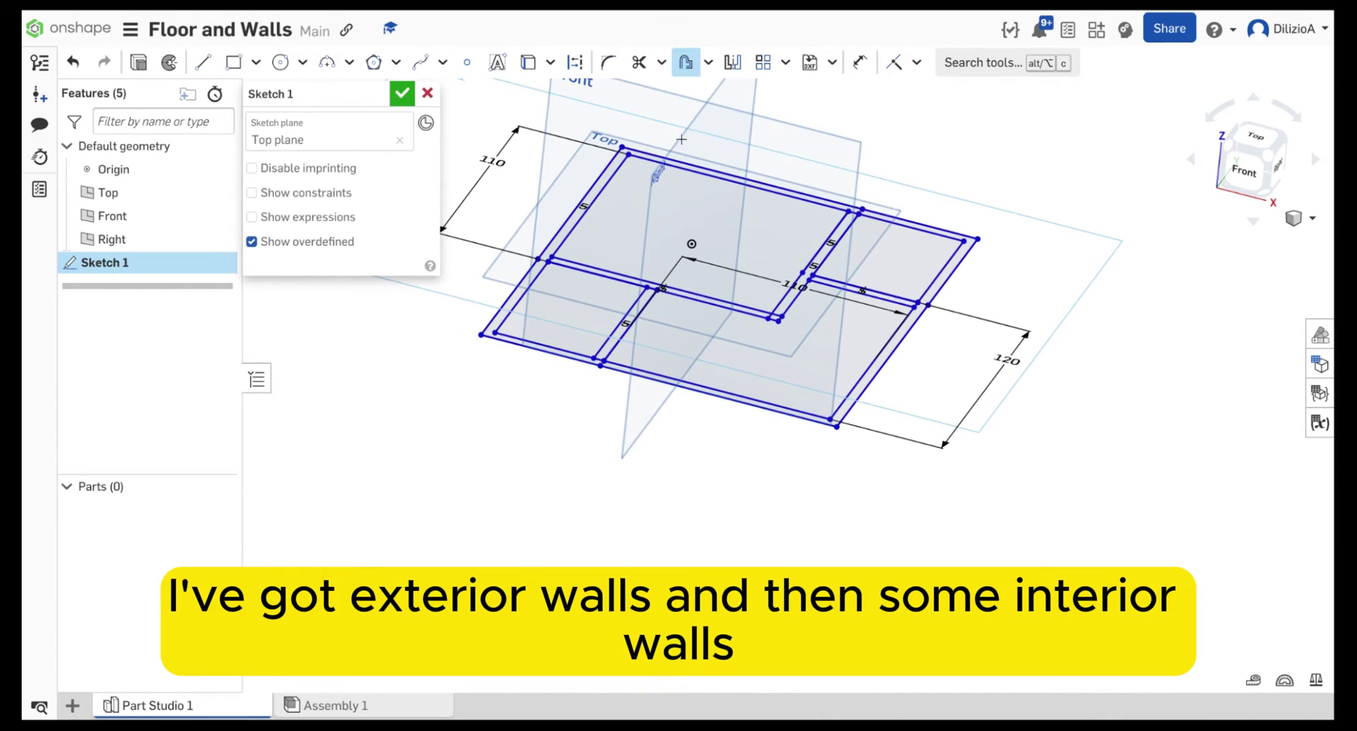
scroll(670, 294, up, 2)
scroll(776, 331, down, 1)
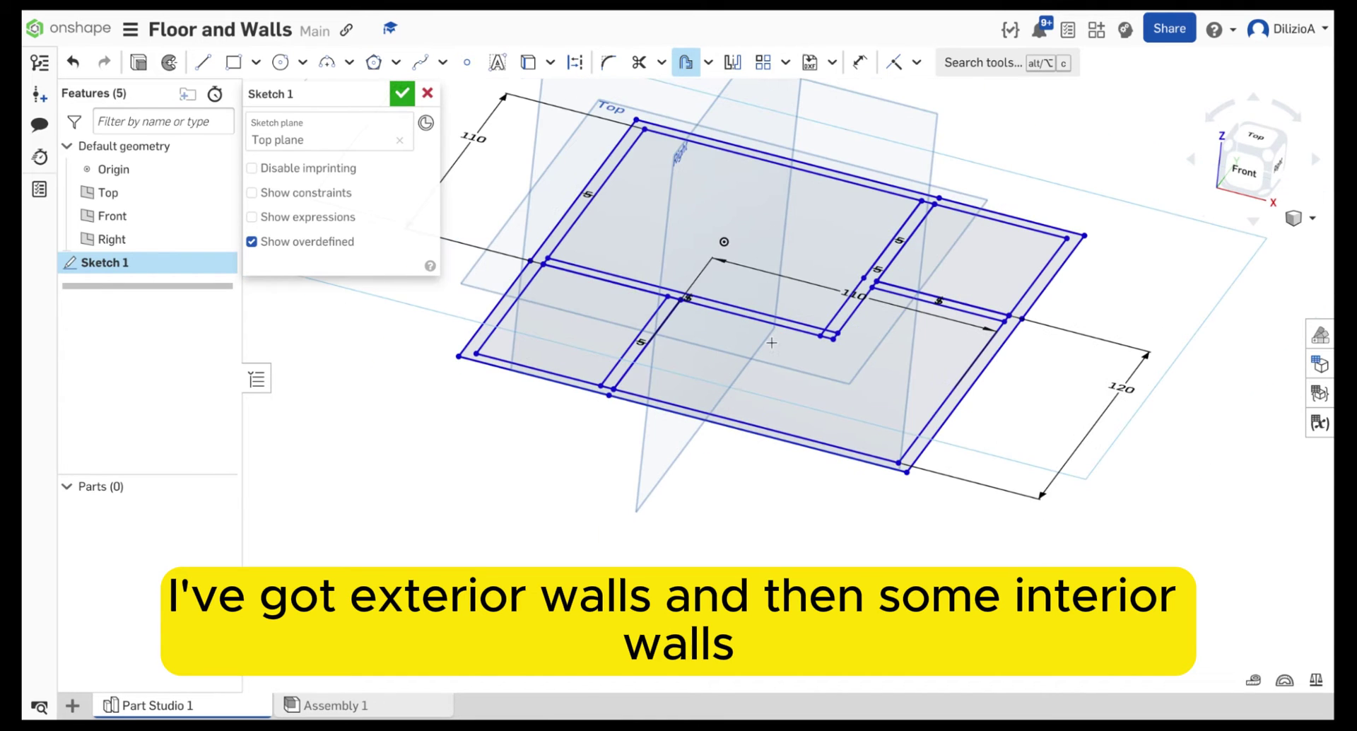
right_drag(707, 234, 697, 257)
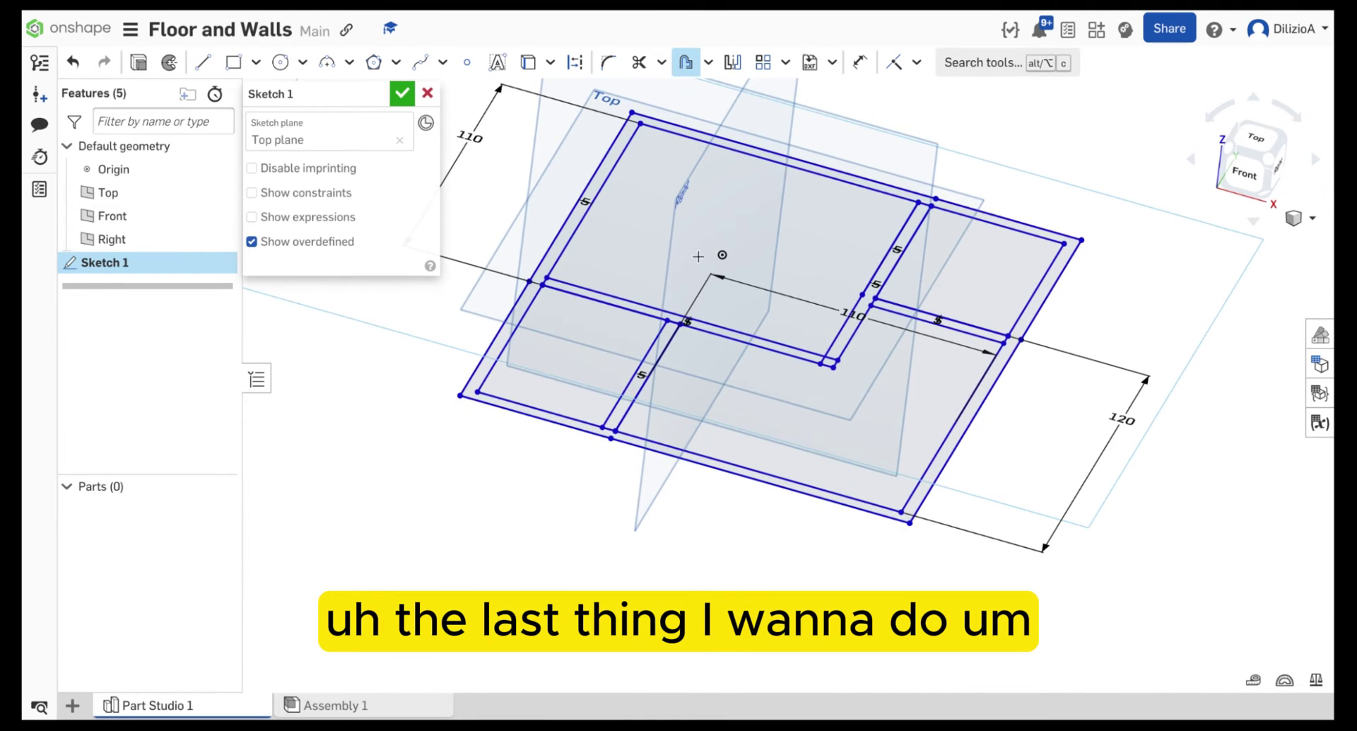
key(Escape)
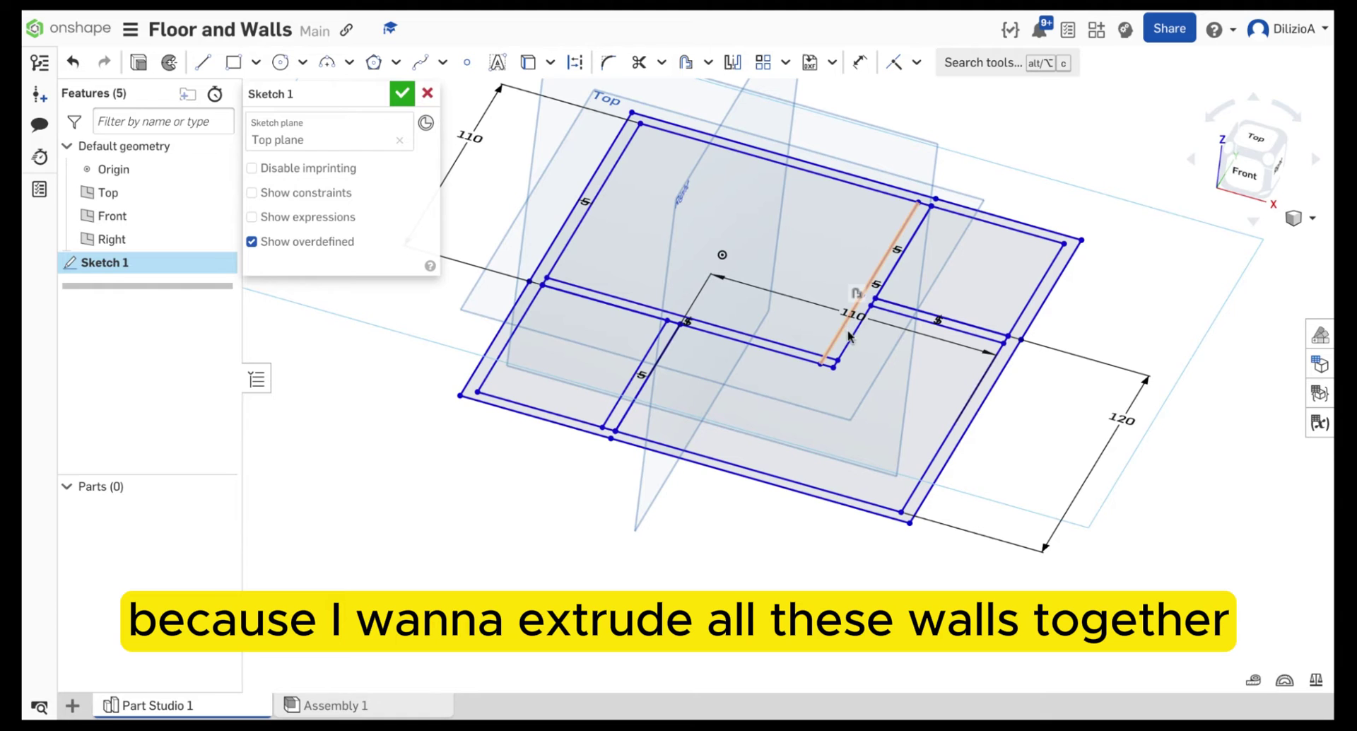
Select the exterior wall region to check whether the interior walls connect to it.
click(978, 405)
click(978, 403)
scroll(977, 400, up, 5)
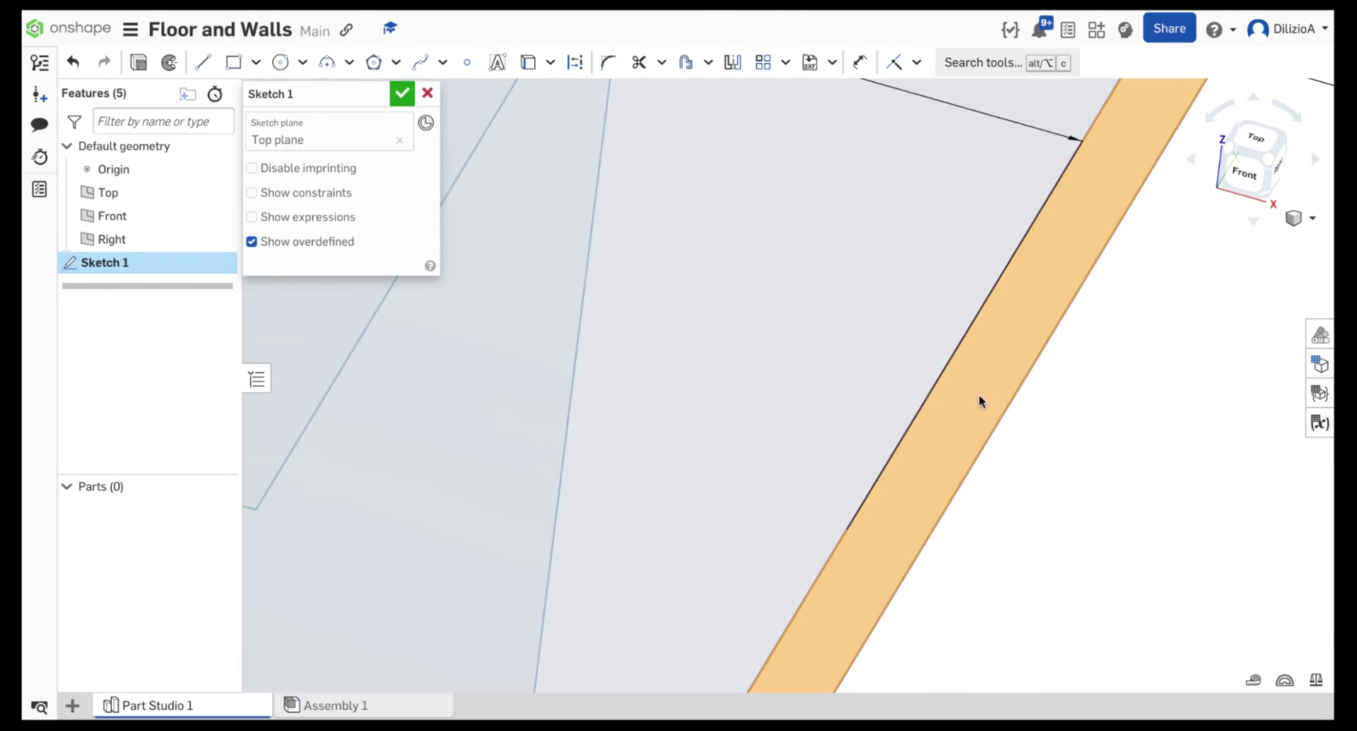
click(978, 393)
scroll(978, 393, down, 6)
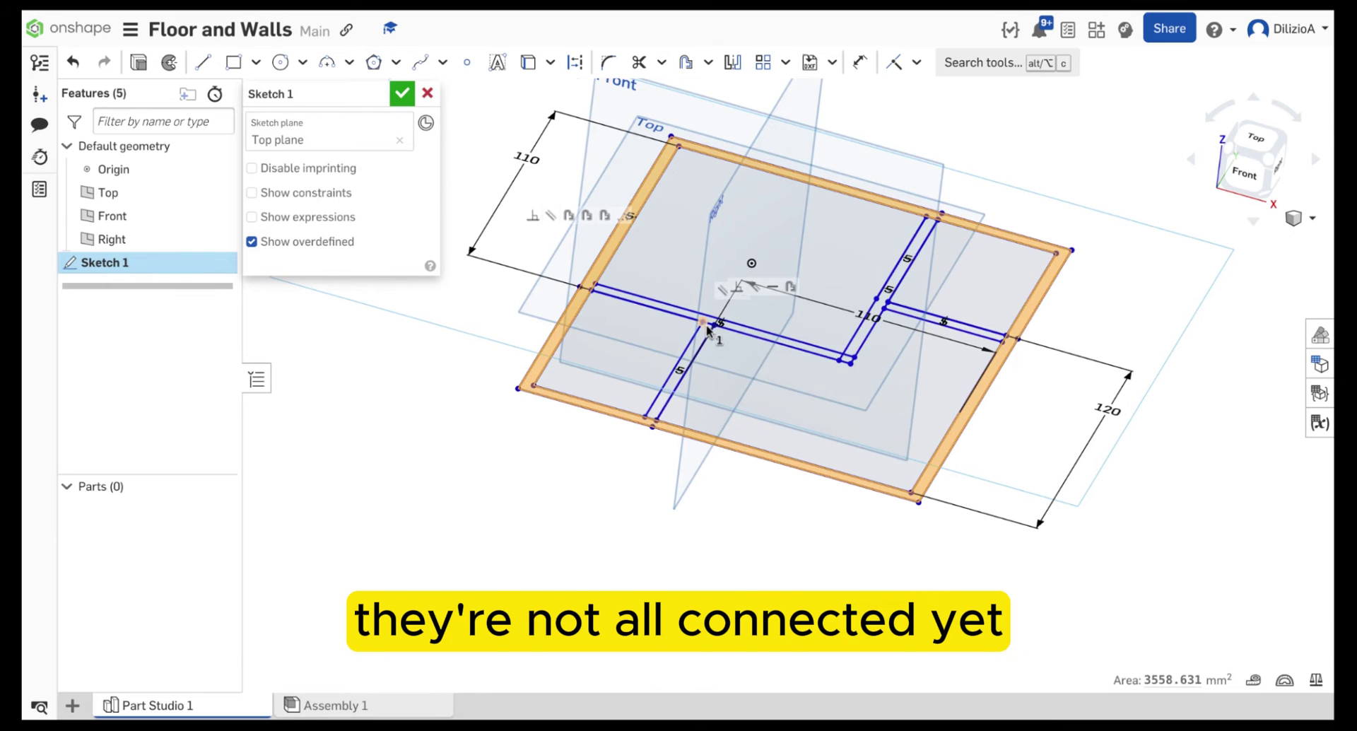
Trim away the short line segments crossing the wall junctions to join the interior and exterior walls into one region.
scroll(713, 311, up, 3)
click(639, 63)
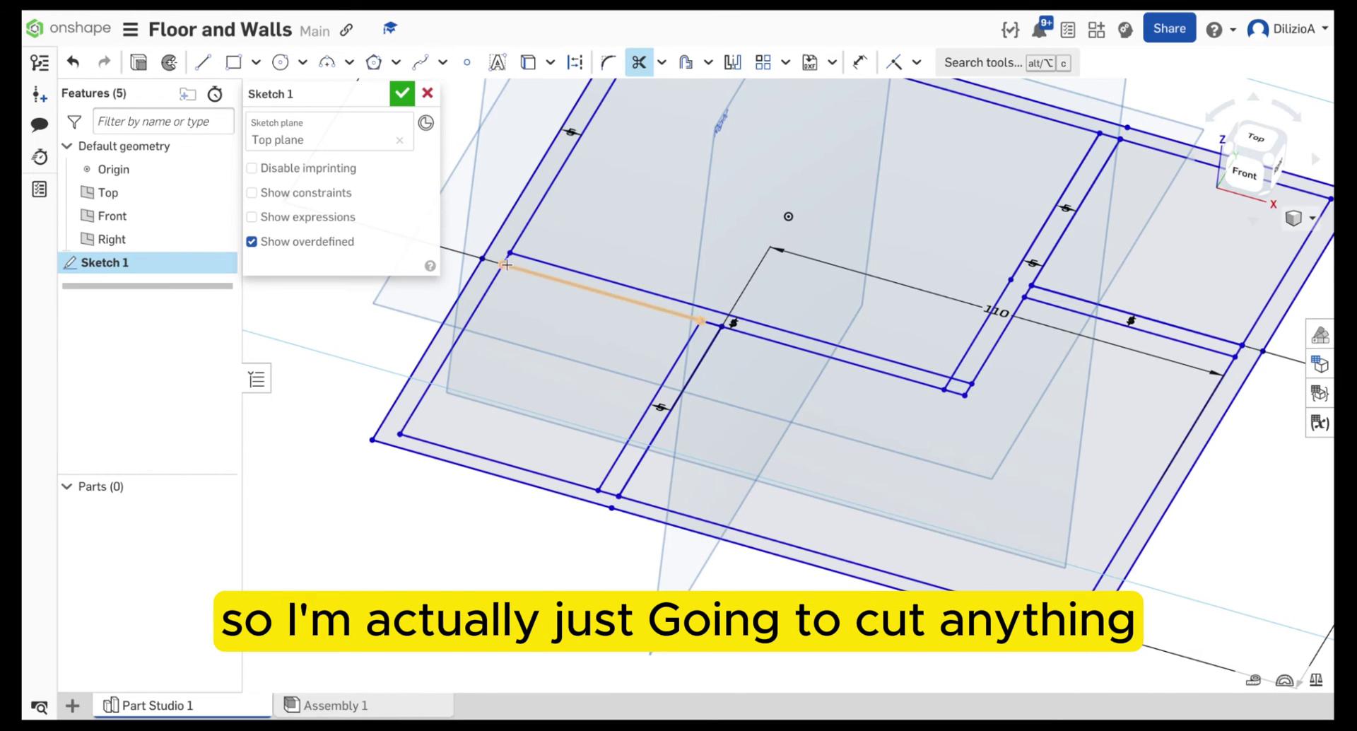
click(508, 258)
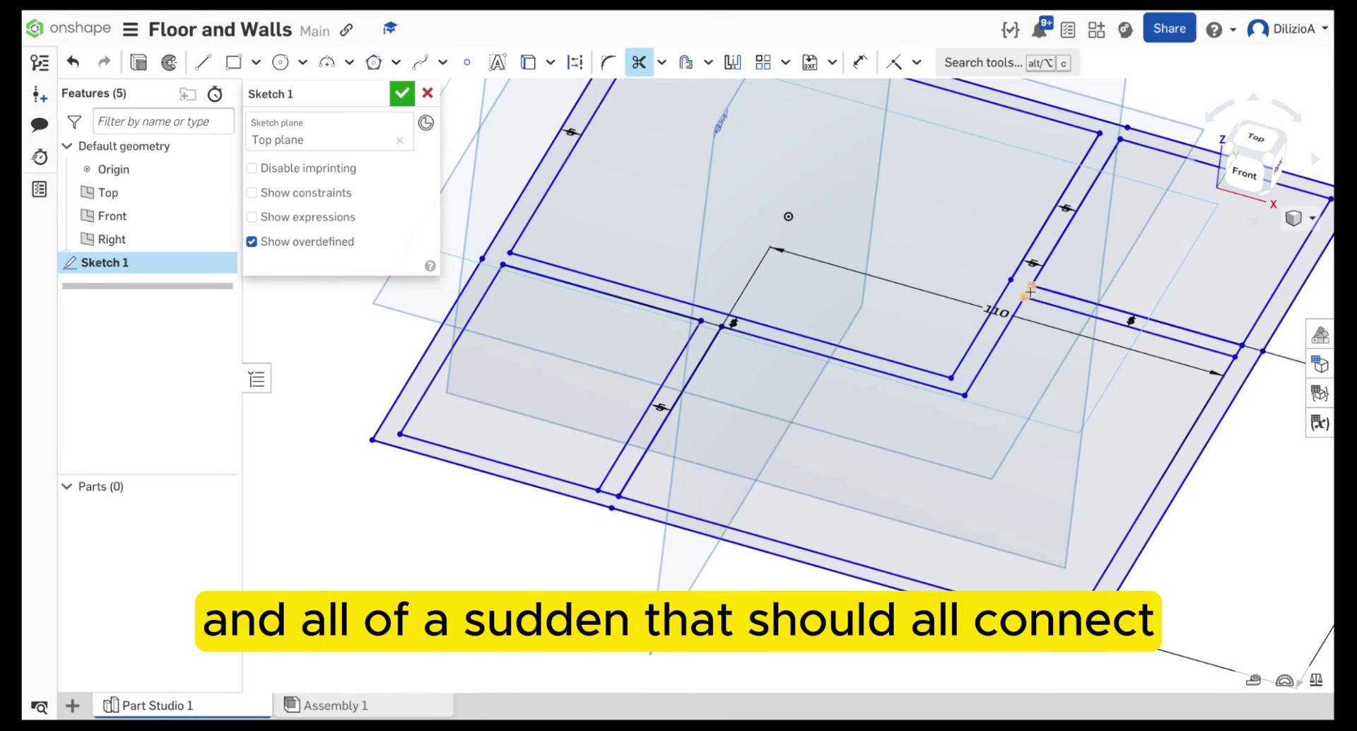
scroll(1237, 339, down, 2)
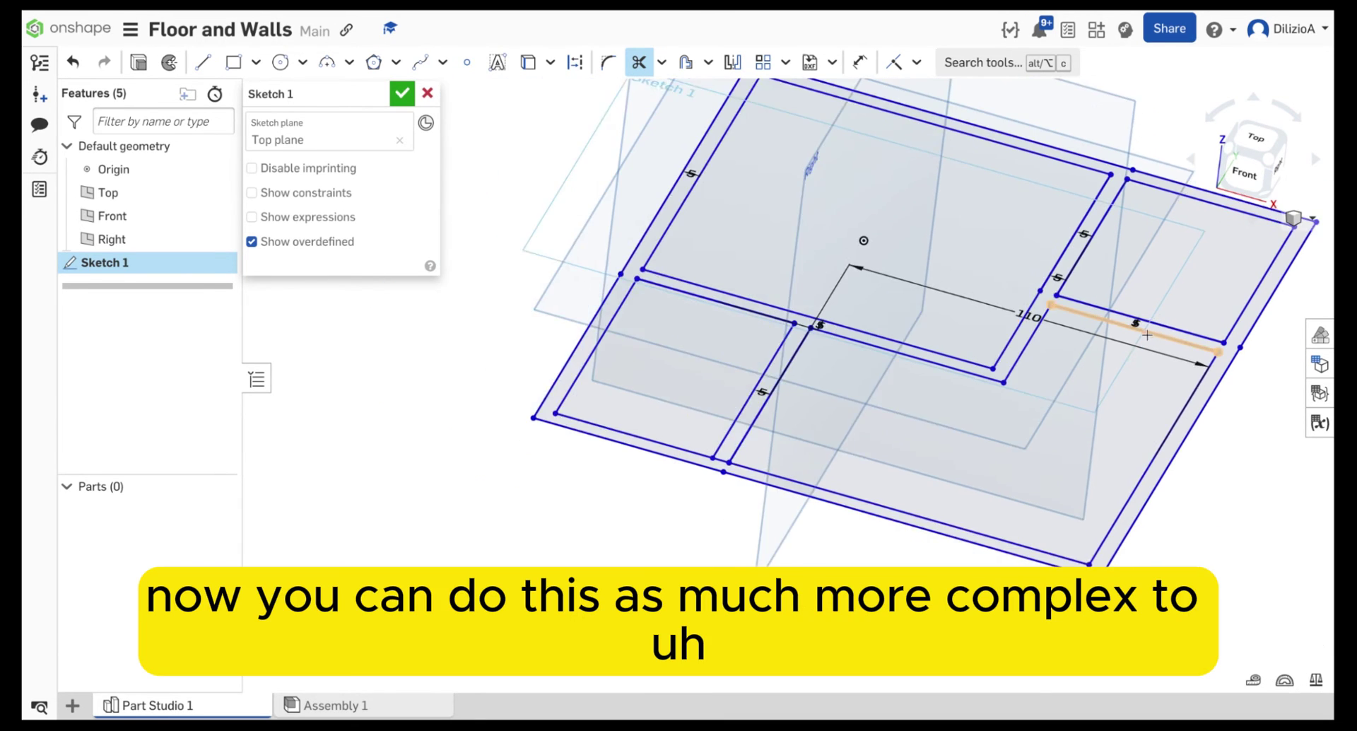
scroll(1147, 335, down, 1)
middle_drag(1097, 332, 975, 352)
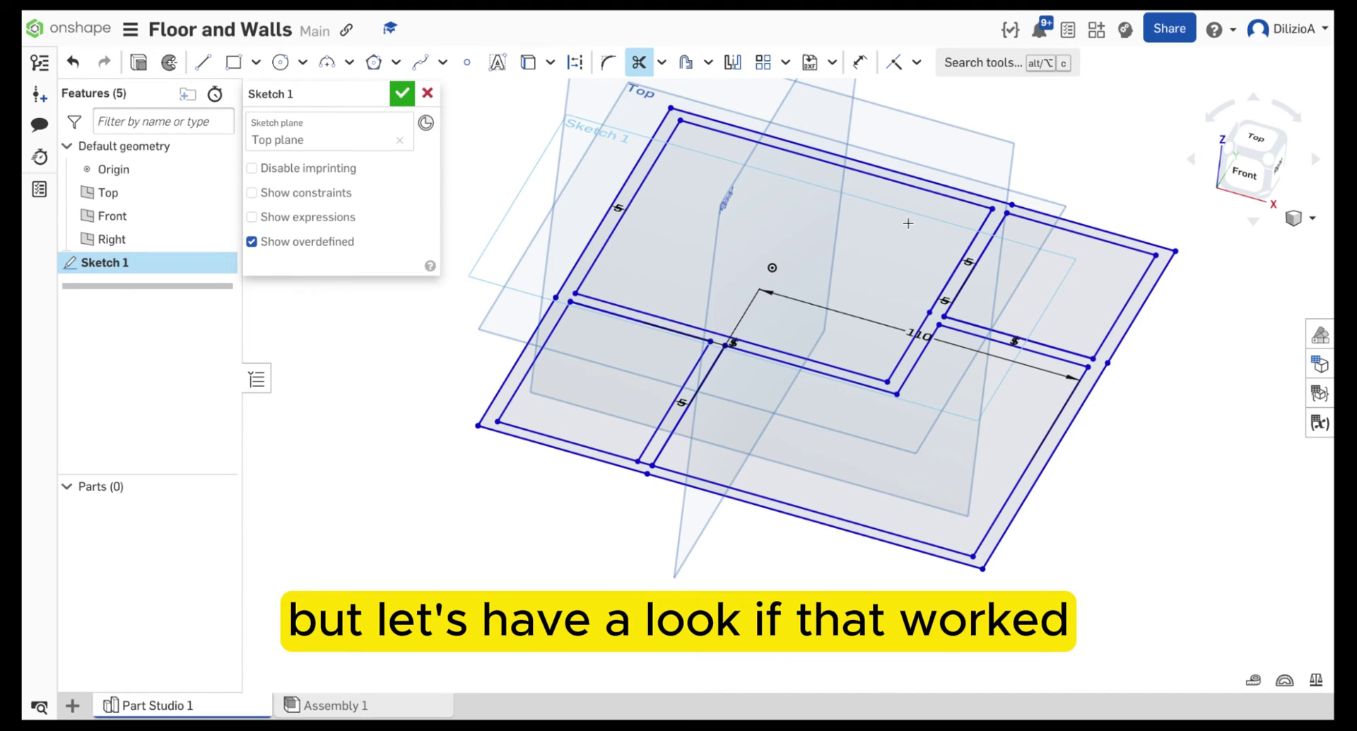
key(Escape)
Extrude the connected wall region of the sketch upward 65 mm as a new solid.
scroll(918, 342, up, 3)
click(912, 351)
scroll(912, 349, down, 3)
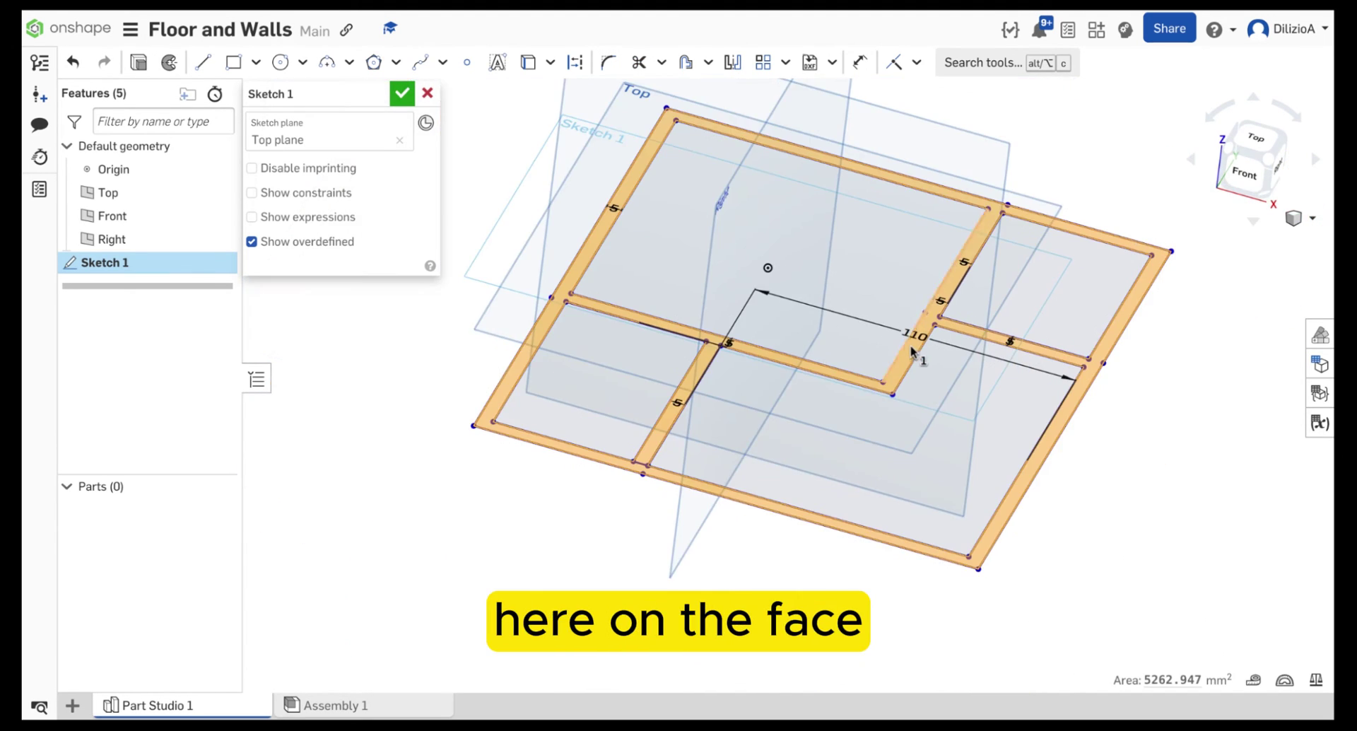
right_drag(912, 351, 855, 296)
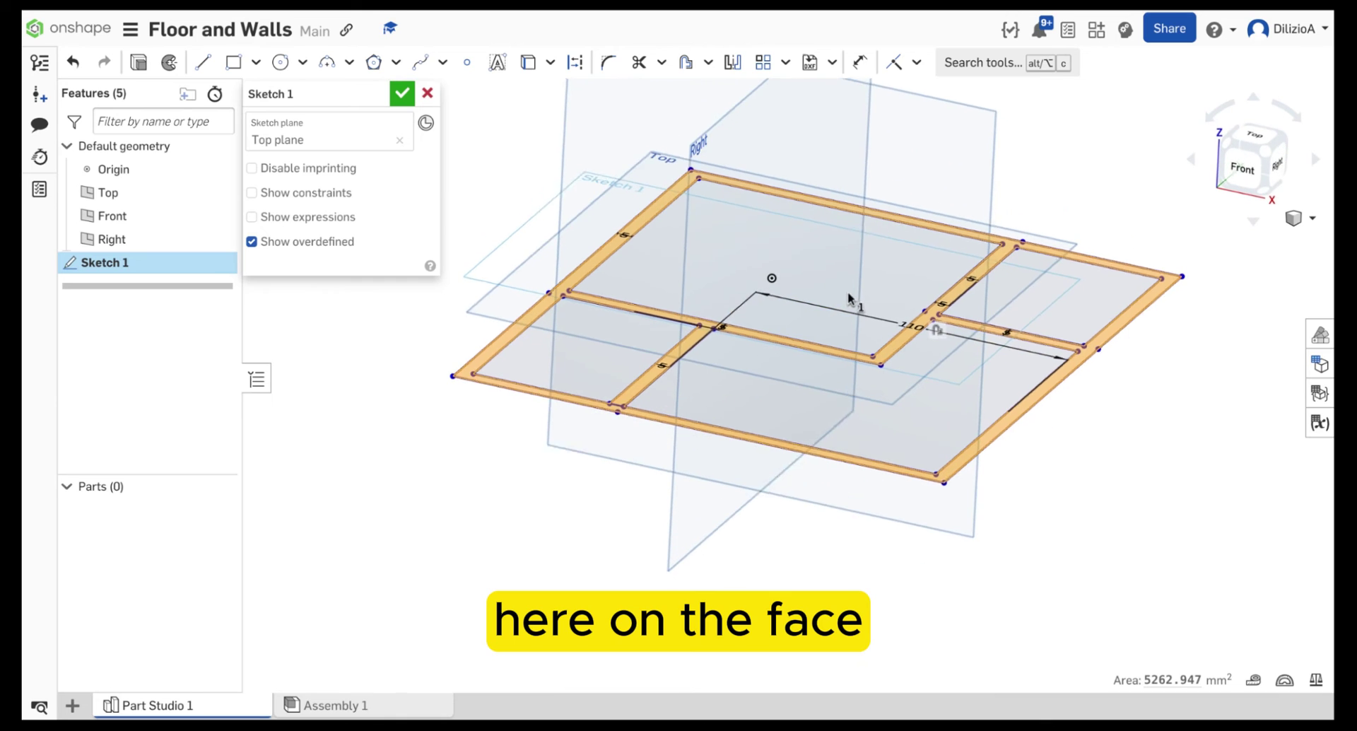
click(138, 63)
click(364, 244)
text(6)
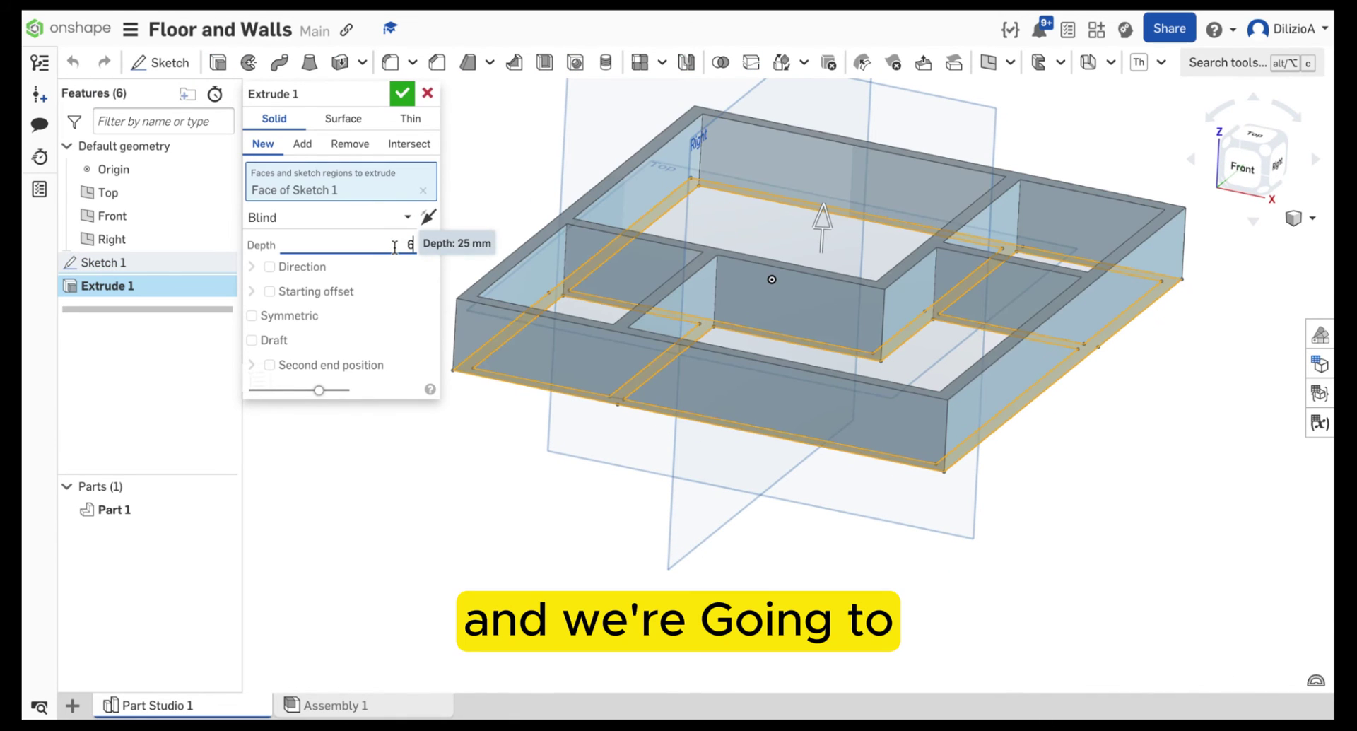
text(0)
key(Return)
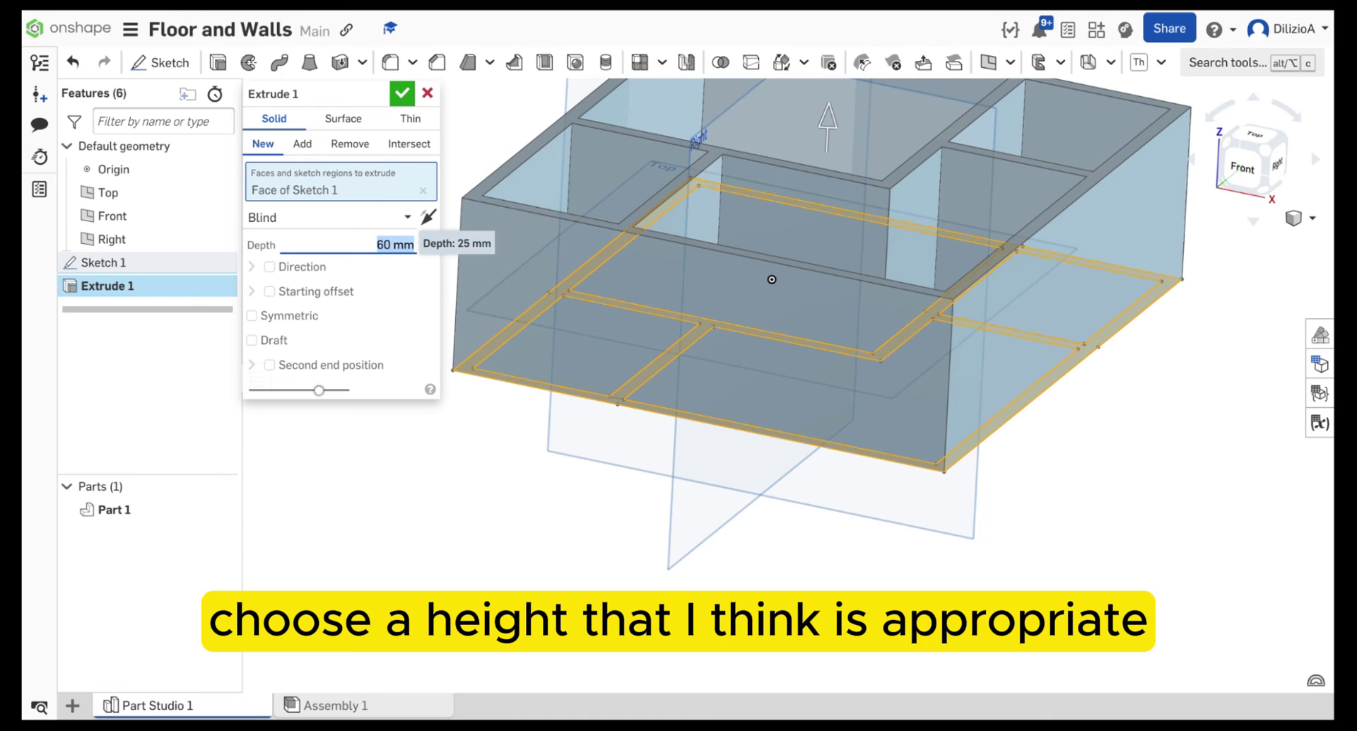
text(65)
key(Return)
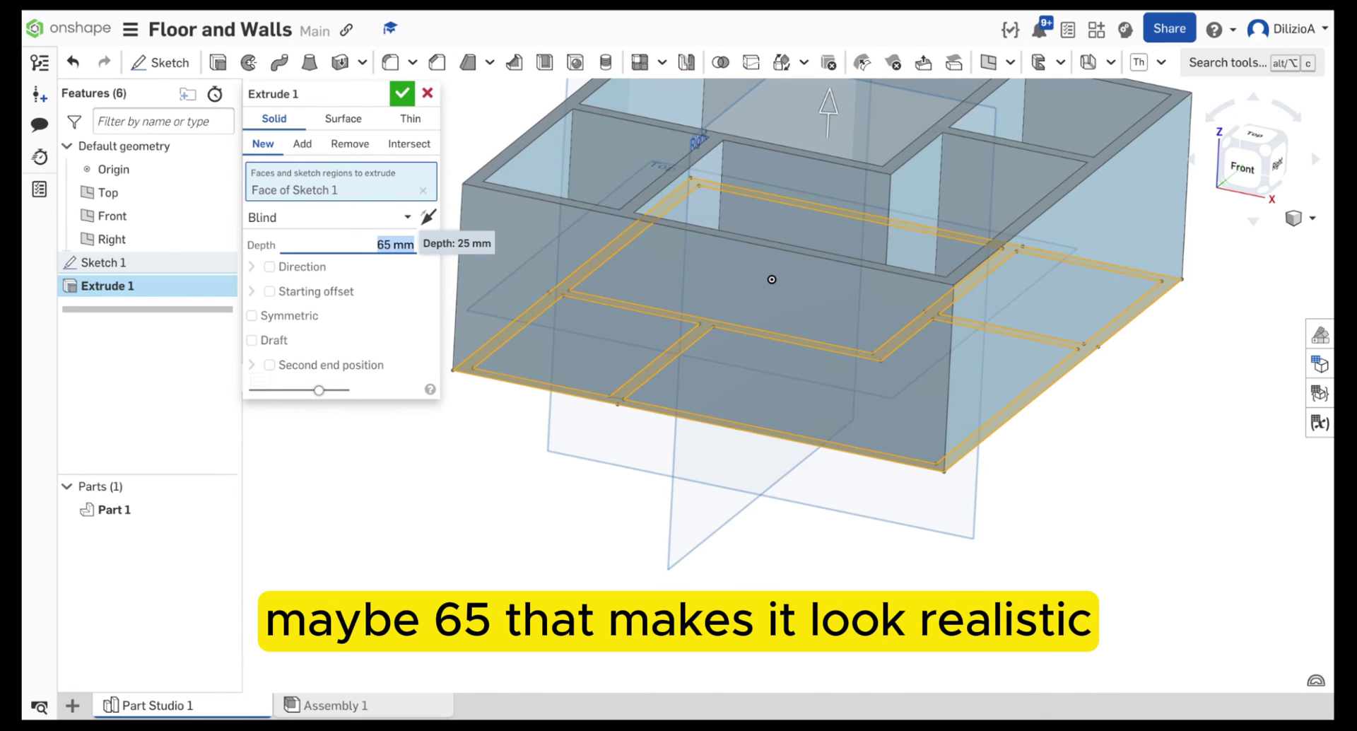
click(402, 94)
Extrude the four room regions of Sketch 1 by 3 mm, adding them to the walls as the floor.
mouse_move(675, 232)
right_down()
mouse_move(677, 218)
mouse_move(694, 282)
mouse_move(782, 244)
mouse_move(692, 229)
mouse_move(608, 275)
right_up()
scroll(685, 234, down, 3)
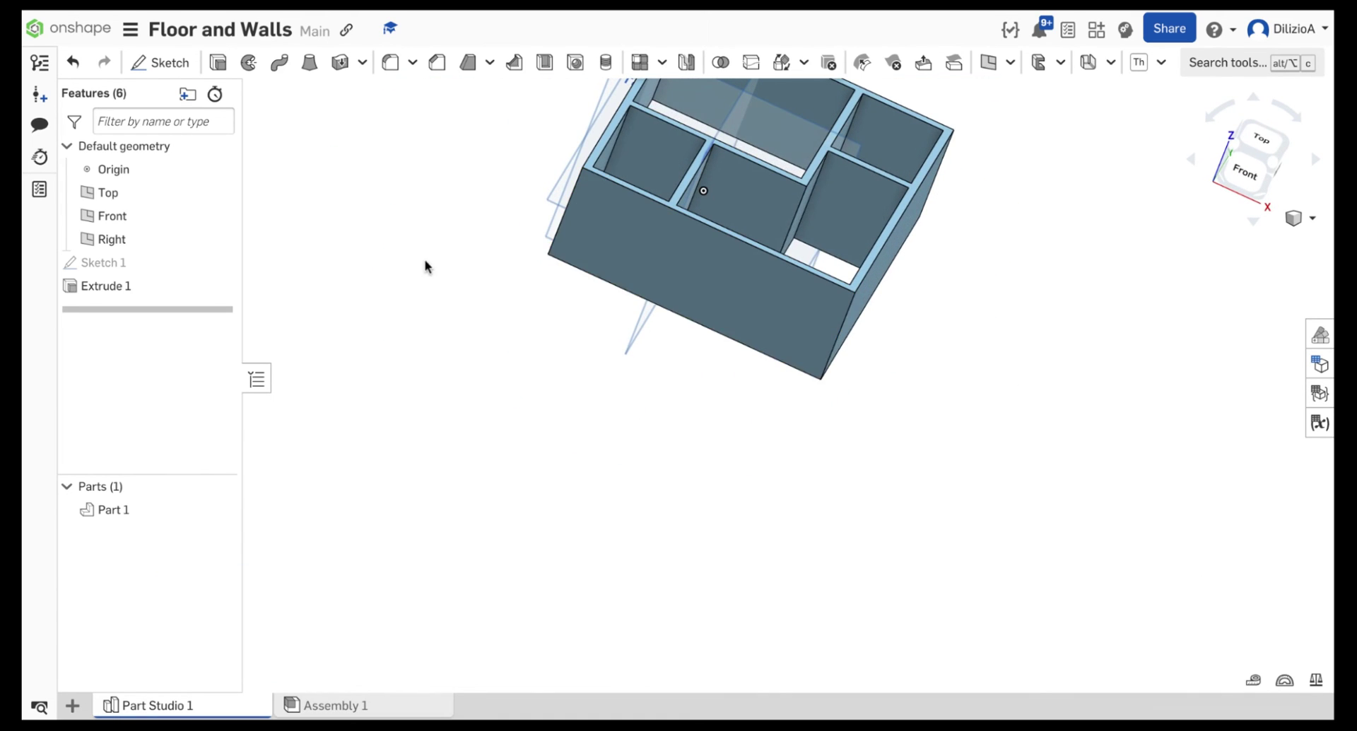
double_click(145, 262)
scroll(730, 294, up, 3)
click(722, 294)
click(530, 205)
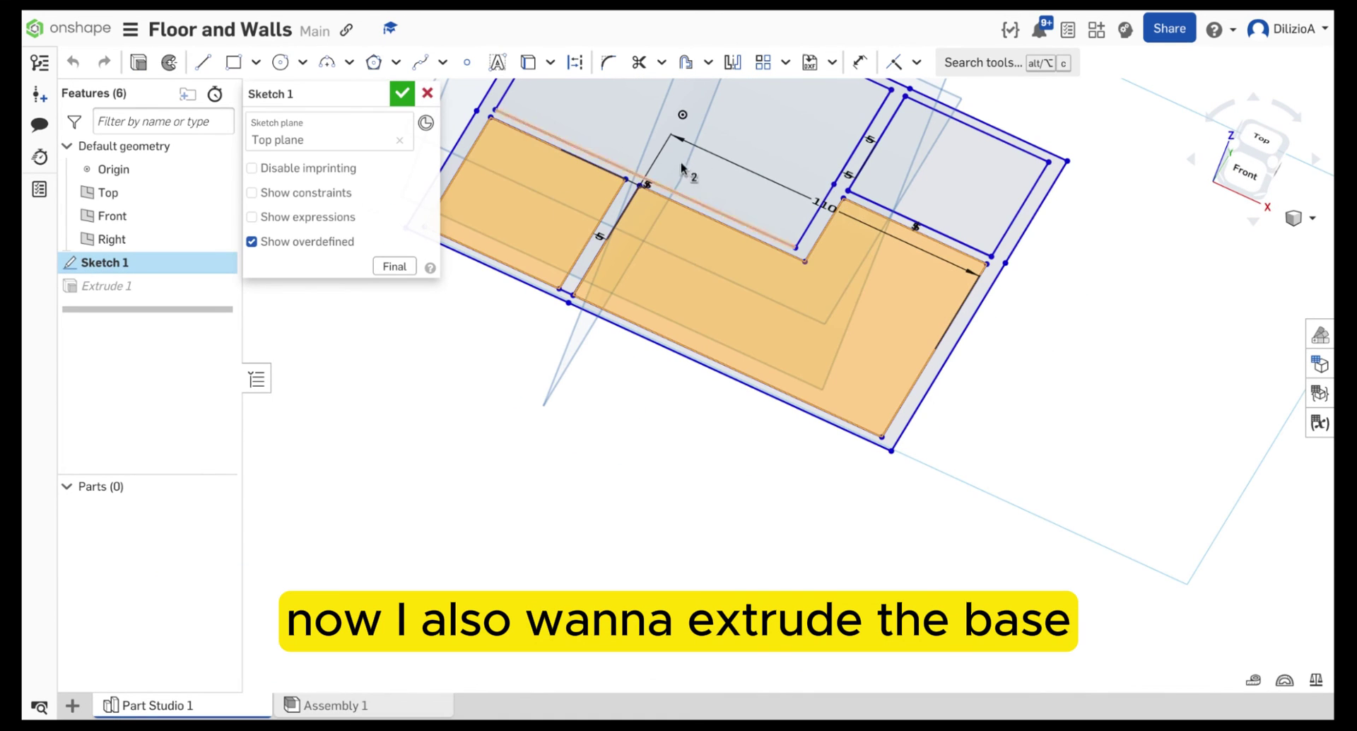
click(728, 150)
click(961, 195)
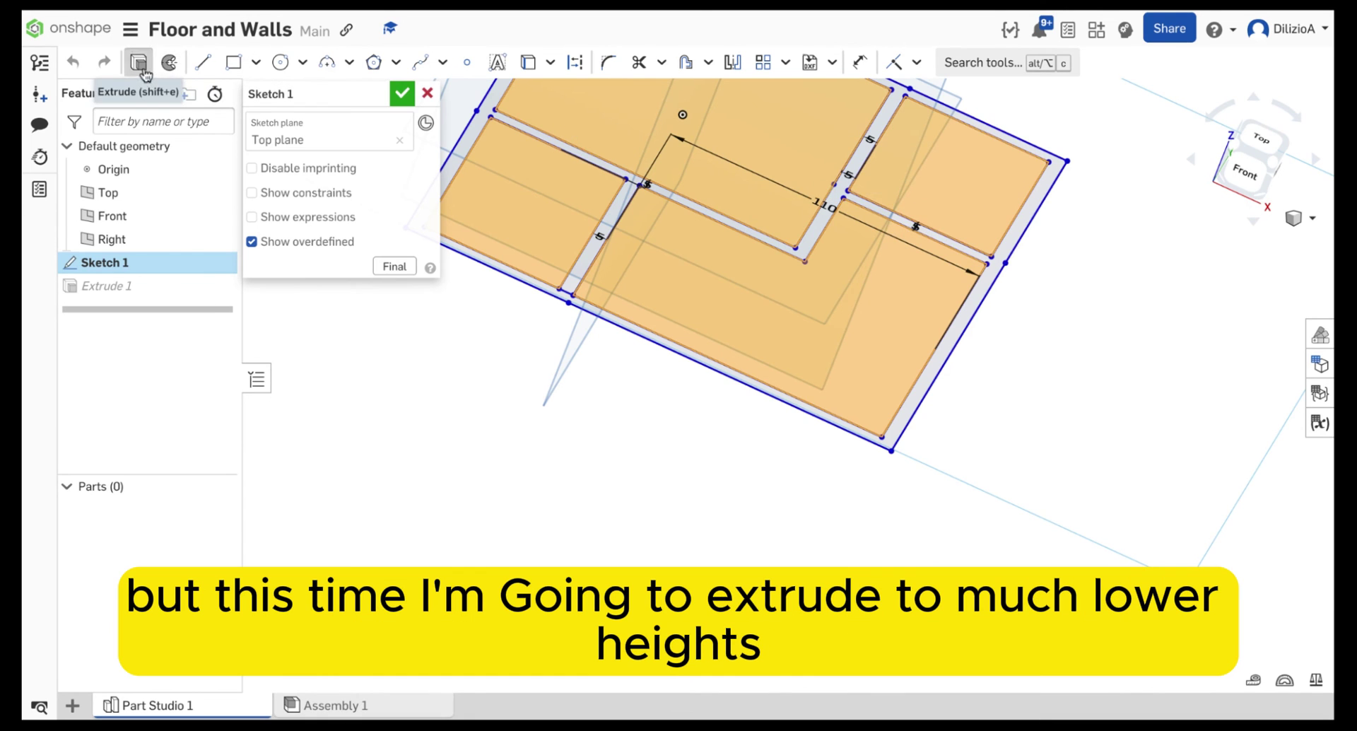
click(140, 63)
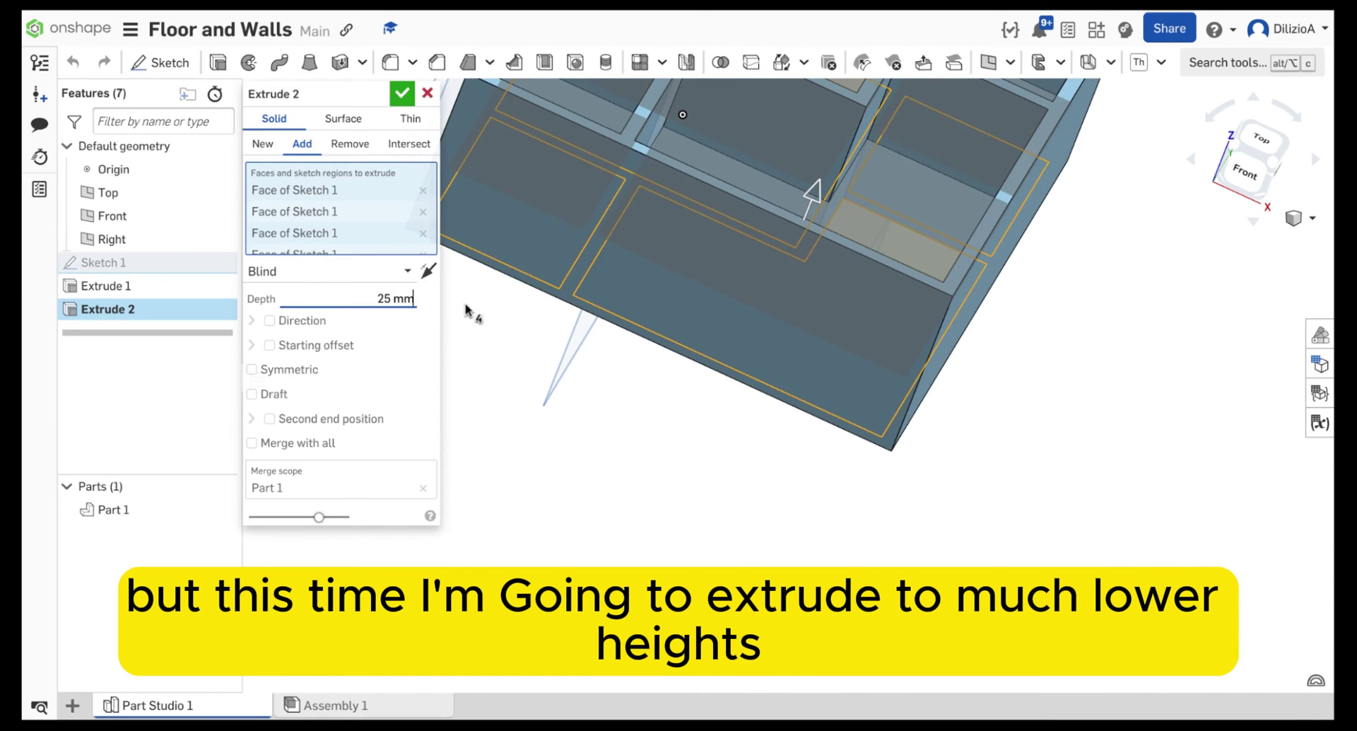
click(360, 292)
text(3)
key(Return)
right_drag(455, 299, 402, 98)
click(402, 94)
right_drag(565, 141, 645, 473)
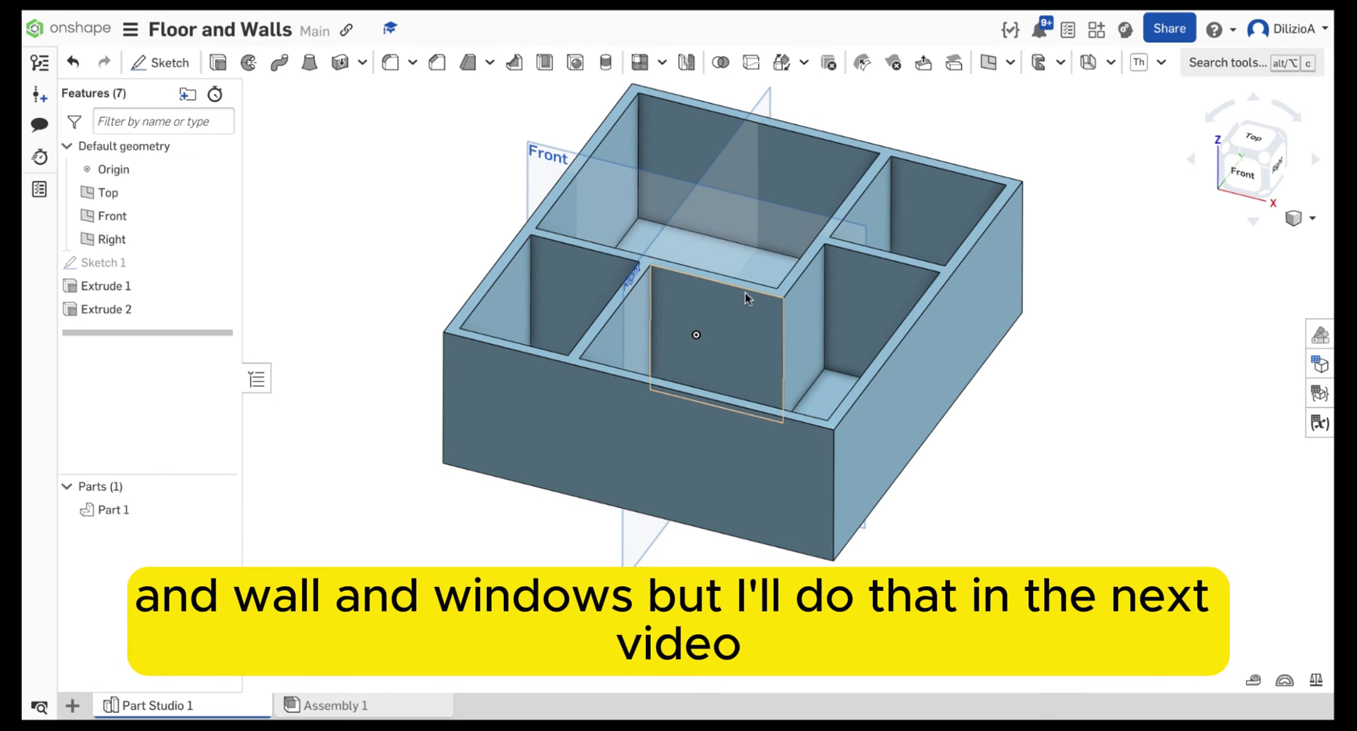